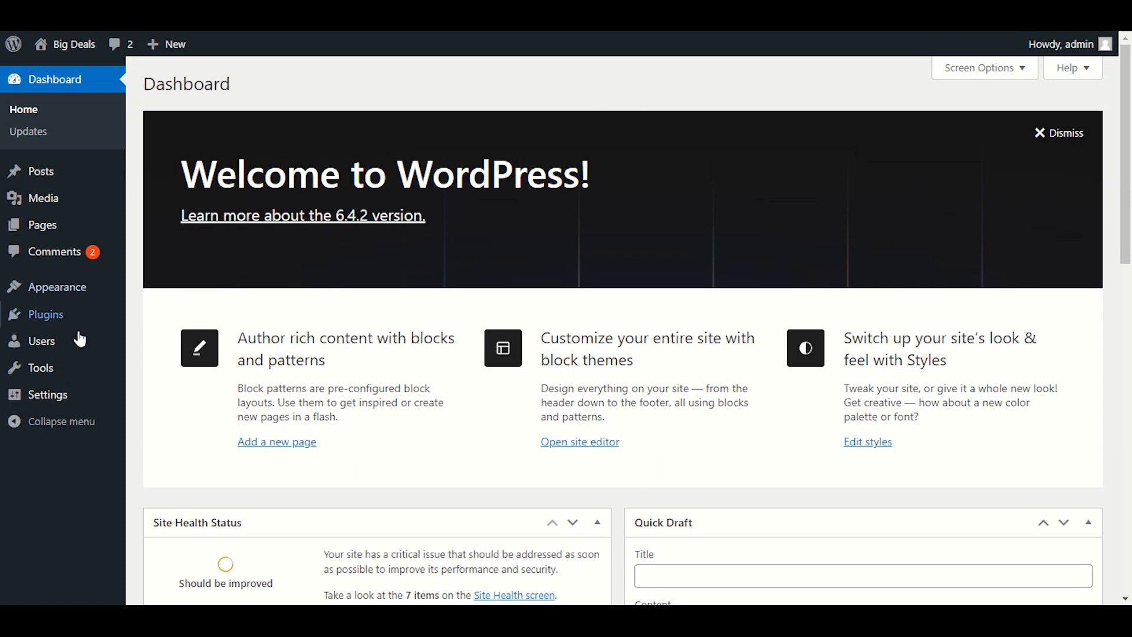
# Step: Search the plugin directory for "starter" and install the Starter Templates plugin by Brainstorm Force
pyautogui.moveTo(90, 325)
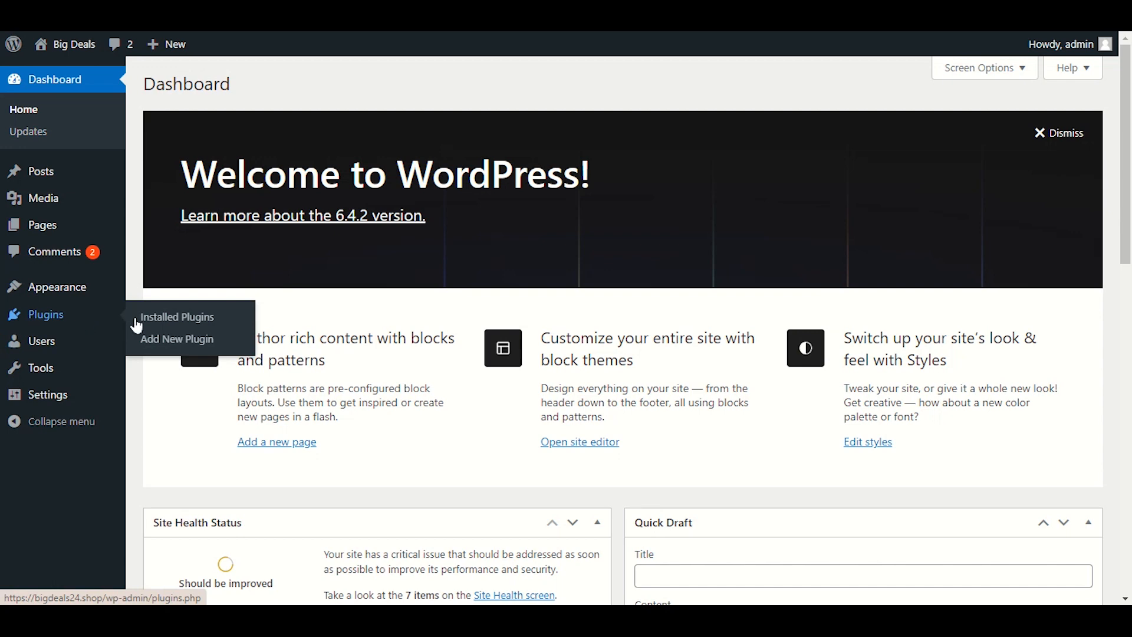
pyautogui.click(160, 339)
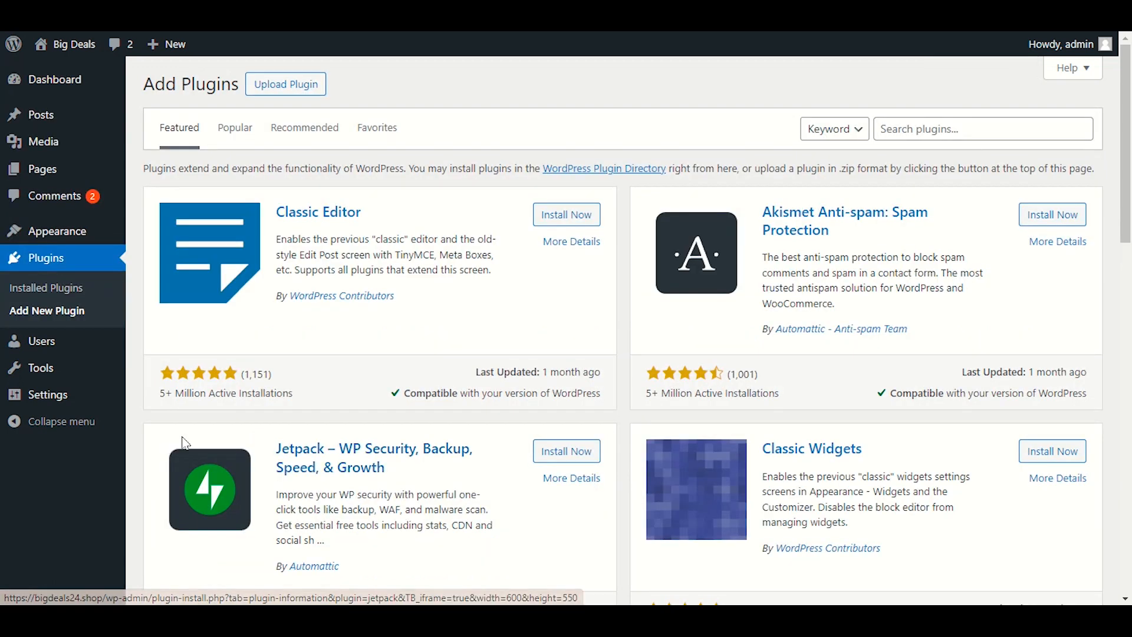
pyautogui.click(965, 125)
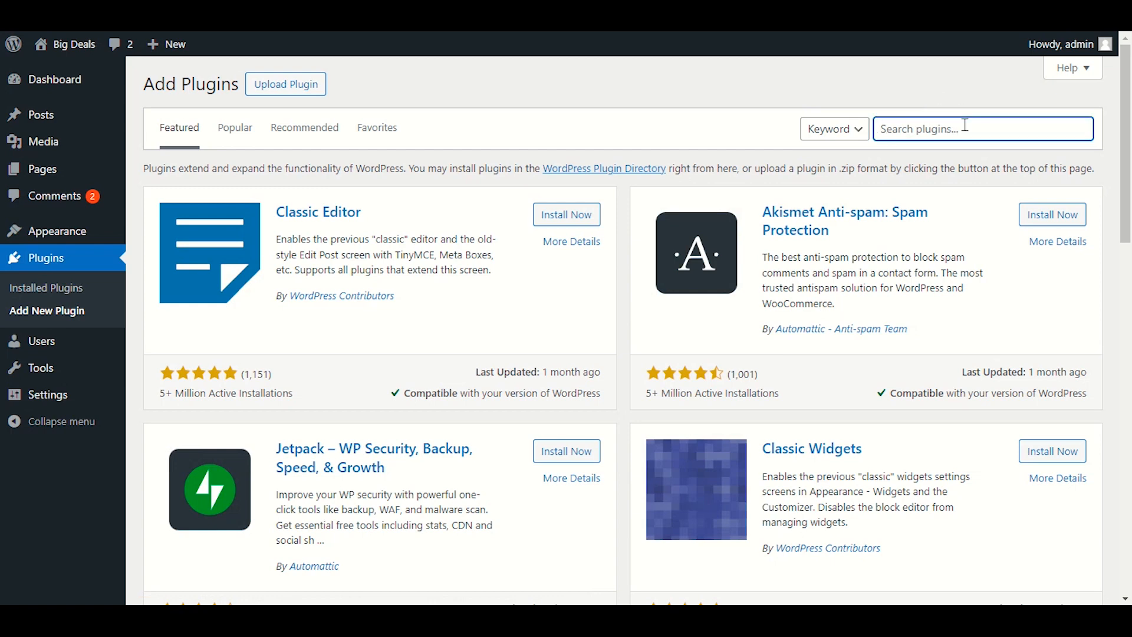
pyautogui.write('starter')
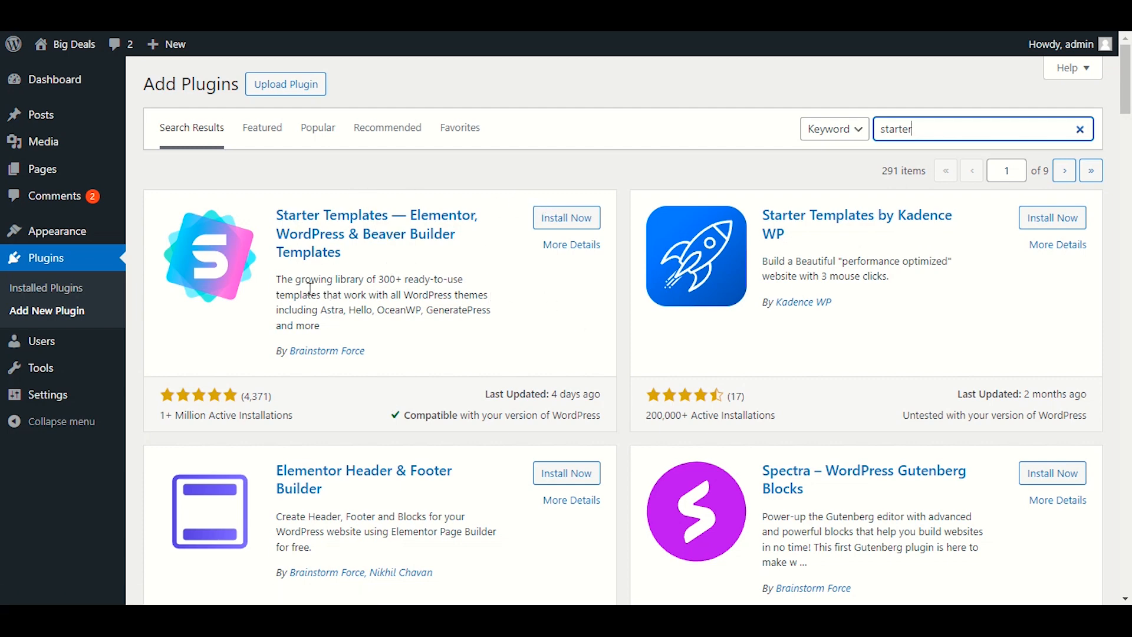
pyautogui.click(546, 219)
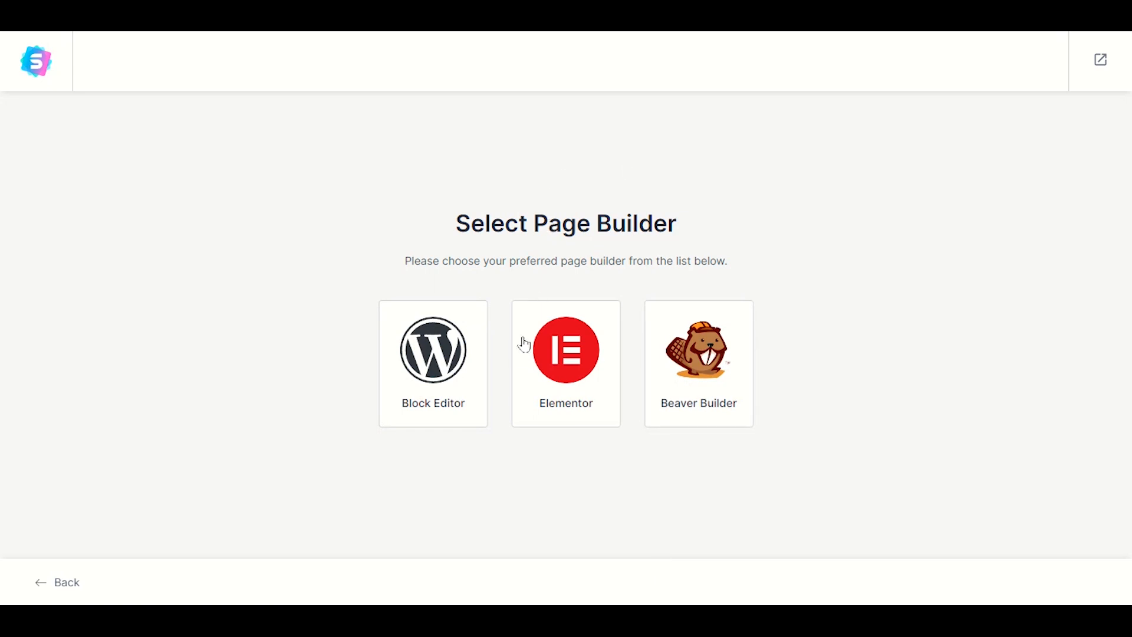
# Step: Choose Elementor as the page builder and look through the starter template categories from Business to Blog
pyautogui.click(542, 394)
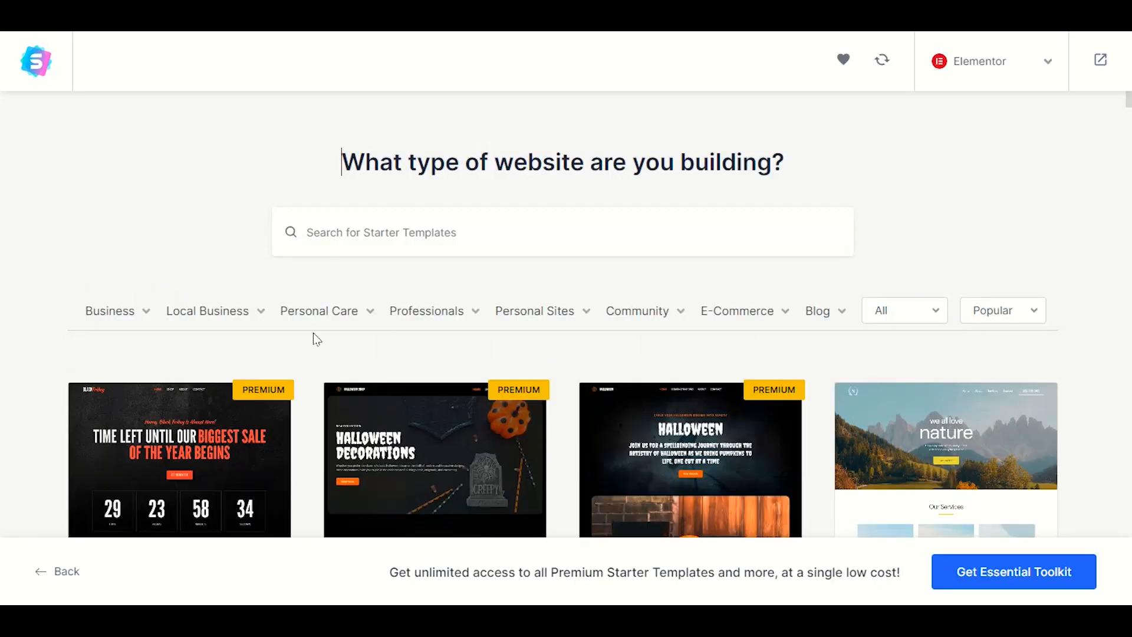
pyautogui.scroll(-2, 33, 339)
pyautogui.scroll(2, 35, 341)
pyautogui.moveTo(116, 321)
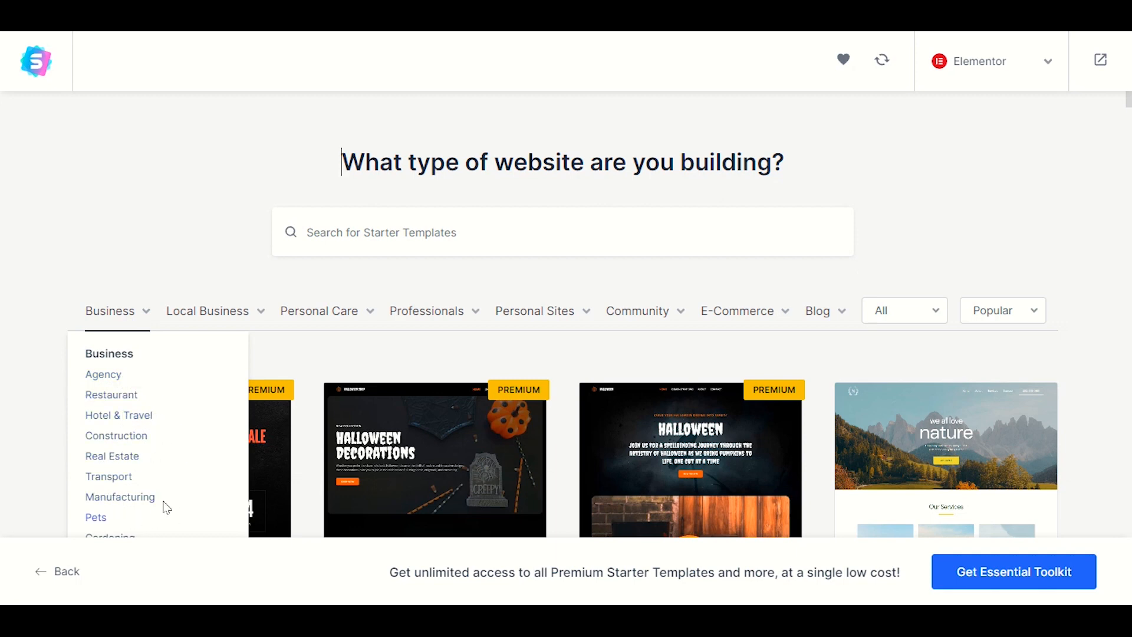
pyautogui.scroll(-1, 139, 464)
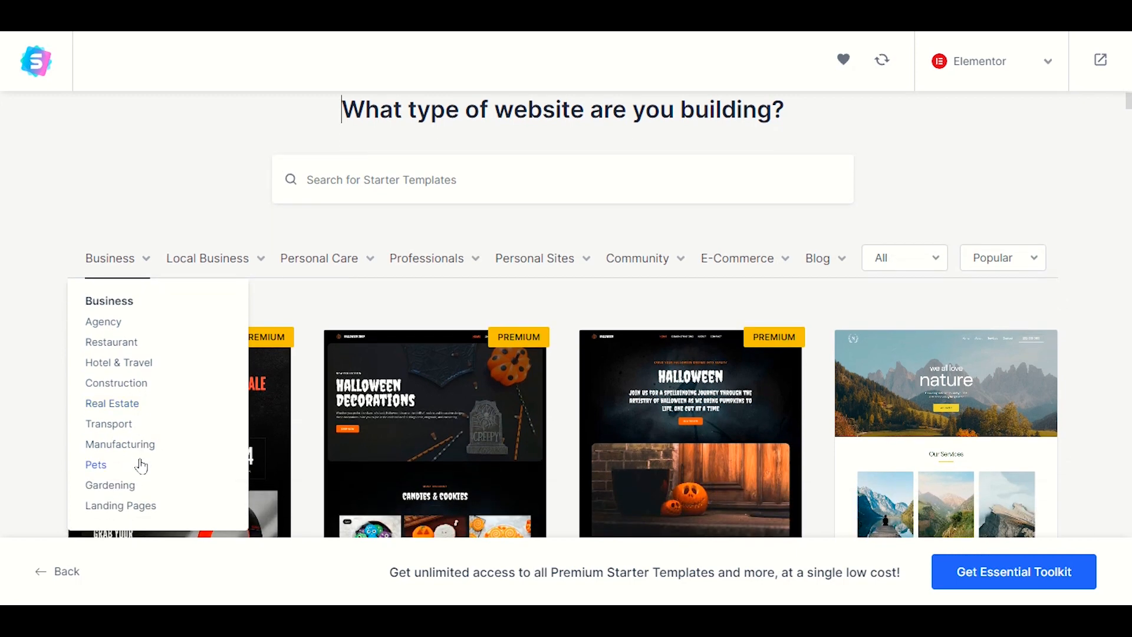
pyautogui.moveTo(222, 257)
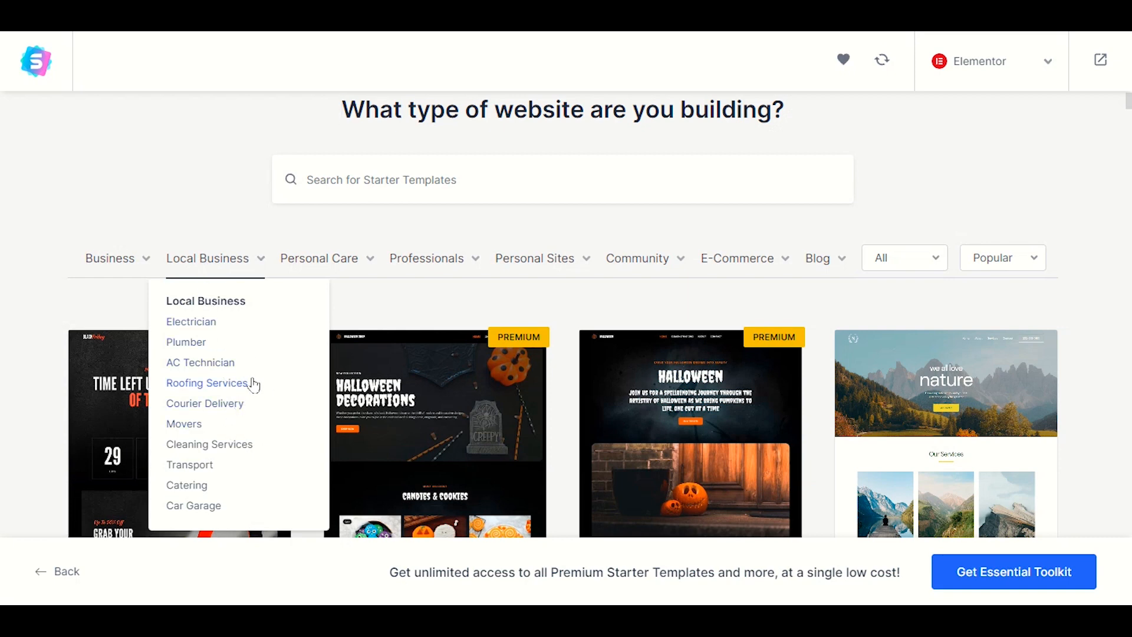
pyautogui.moveTo(283, 274)
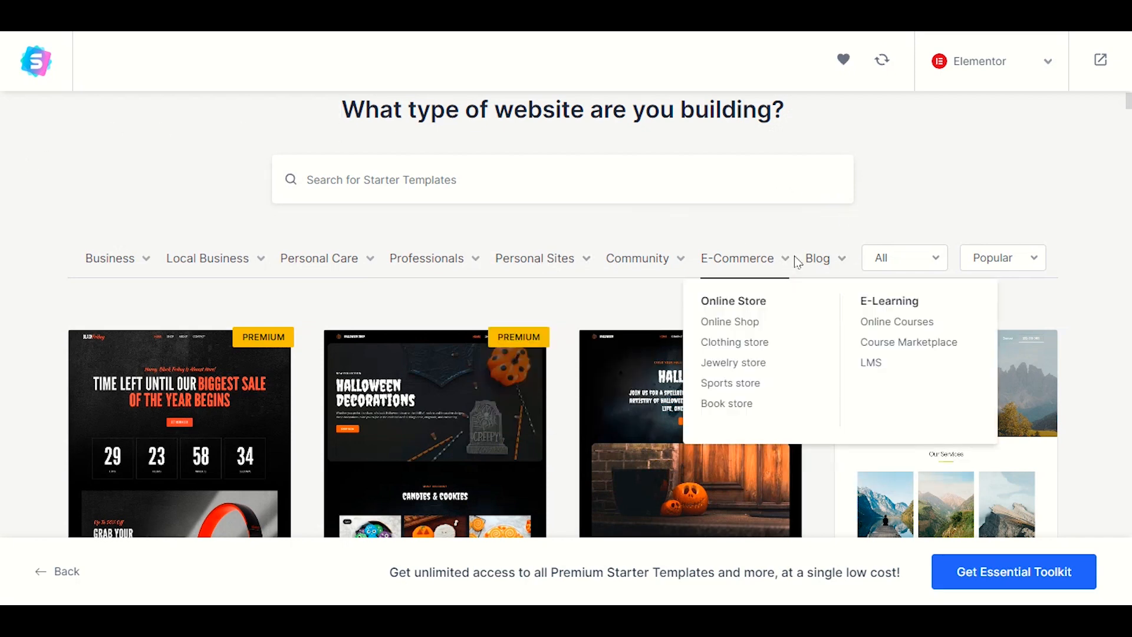
pyautogui.moveTo(824, 266)
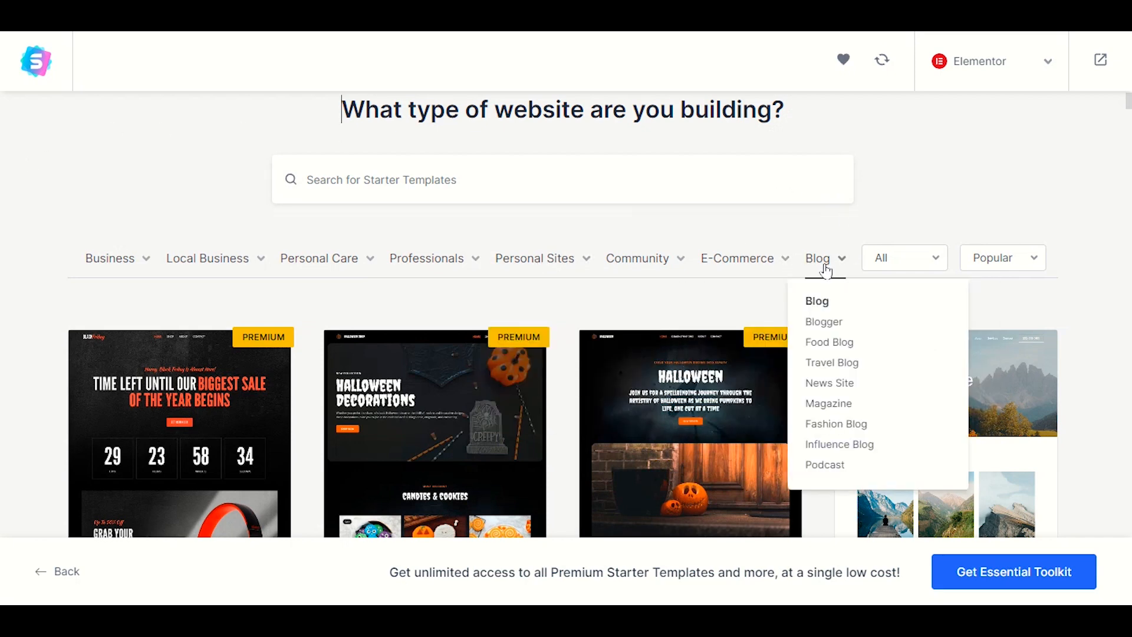
# Step: Show the Blogger templates and check the price and sorting filter options, keeping All and Popular
pyautogui.click(825, 322)
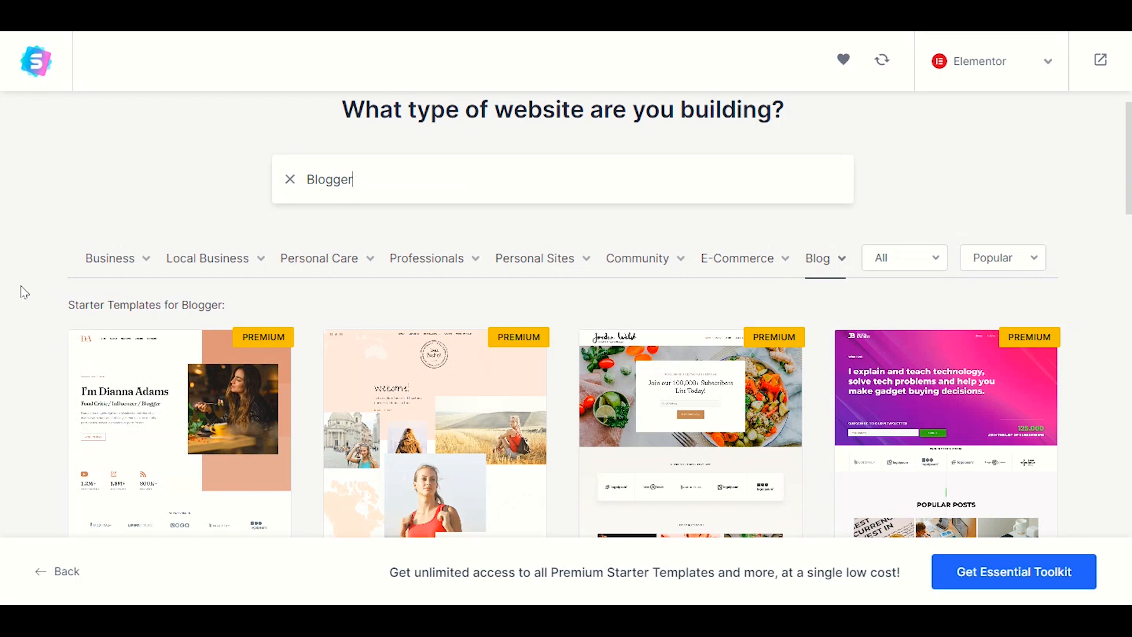
pyautogui.moveTo(109, 272)
pyautogui.click(931, 263)
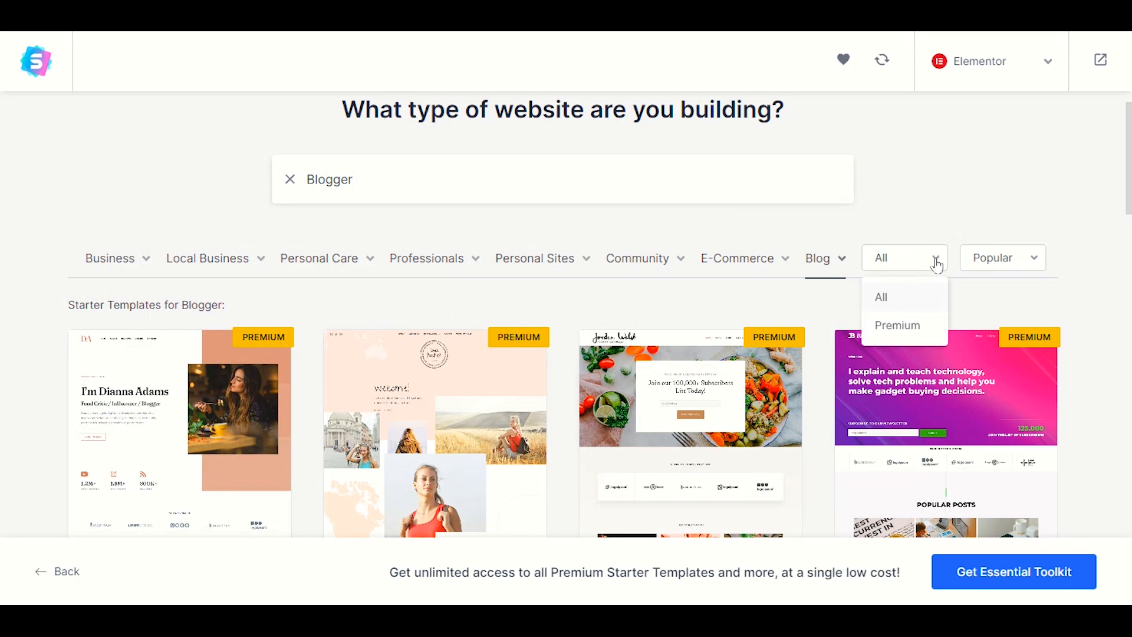
pyautogui.click(933, 260)
pyautogui.click(976, 263)
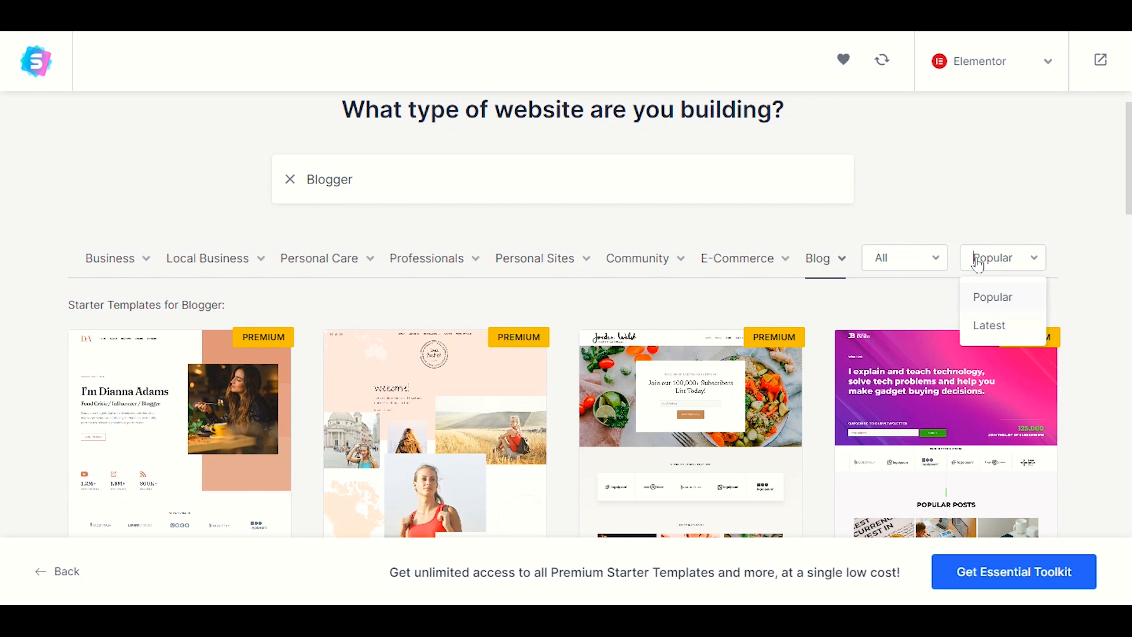
pyautogui.click(925, 268)
pyautogui.click(886, 298)
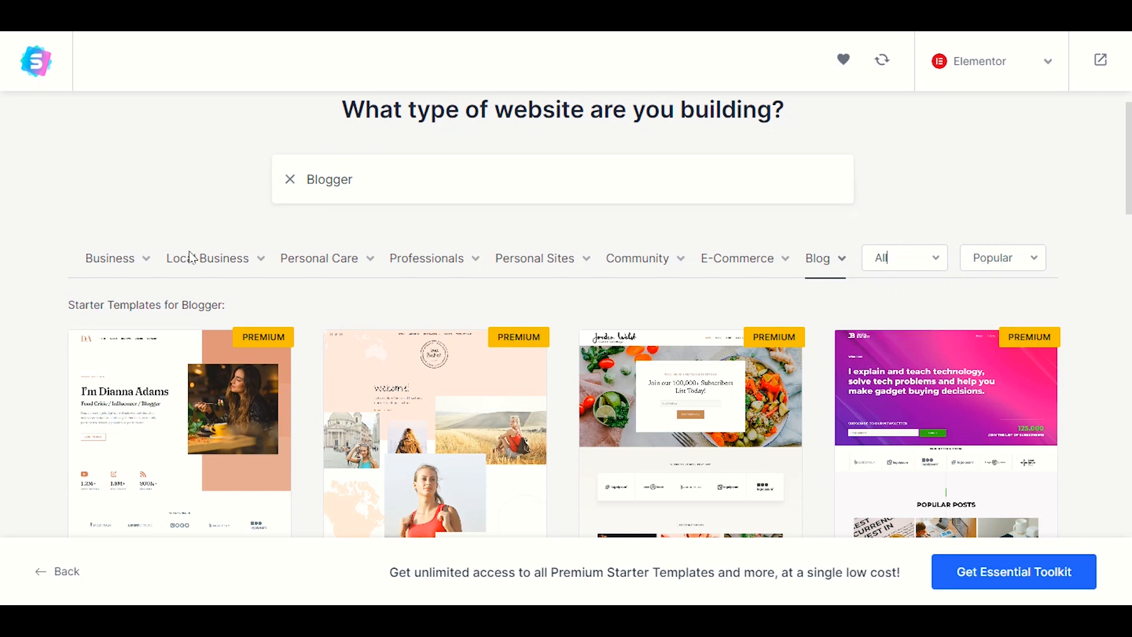
# Step: Filter the starter templates to the Agency type under Business and browse the offered designs
pyautogui.click(96, 324)
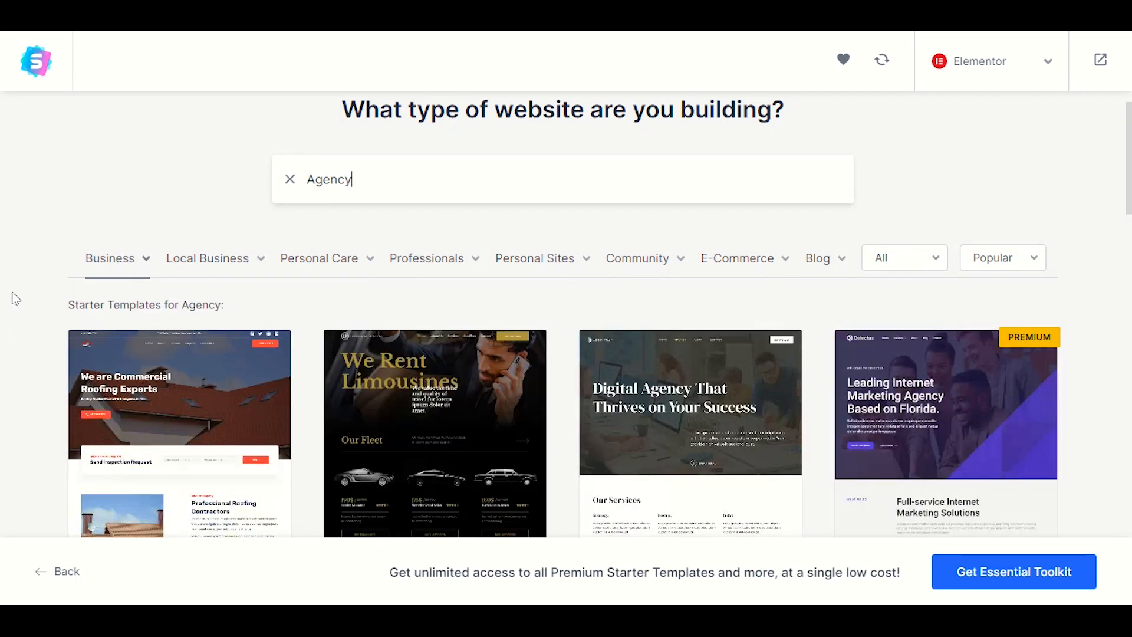
pyautogui.scroll(-3, 15, 301)
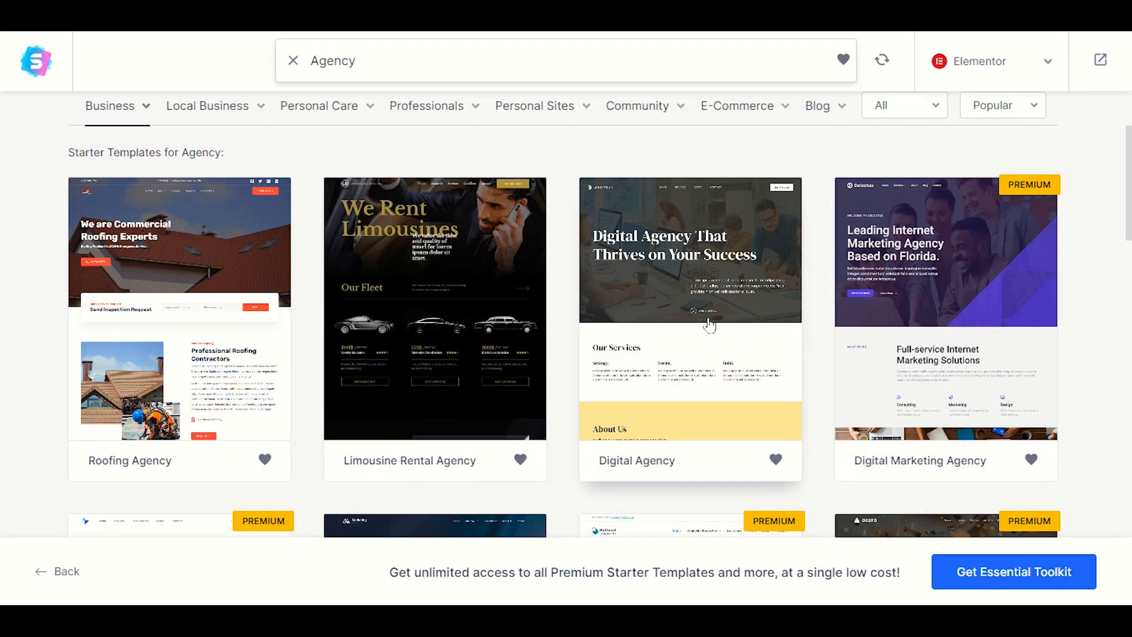
pyautogui.scroll(-3, 817, 407)
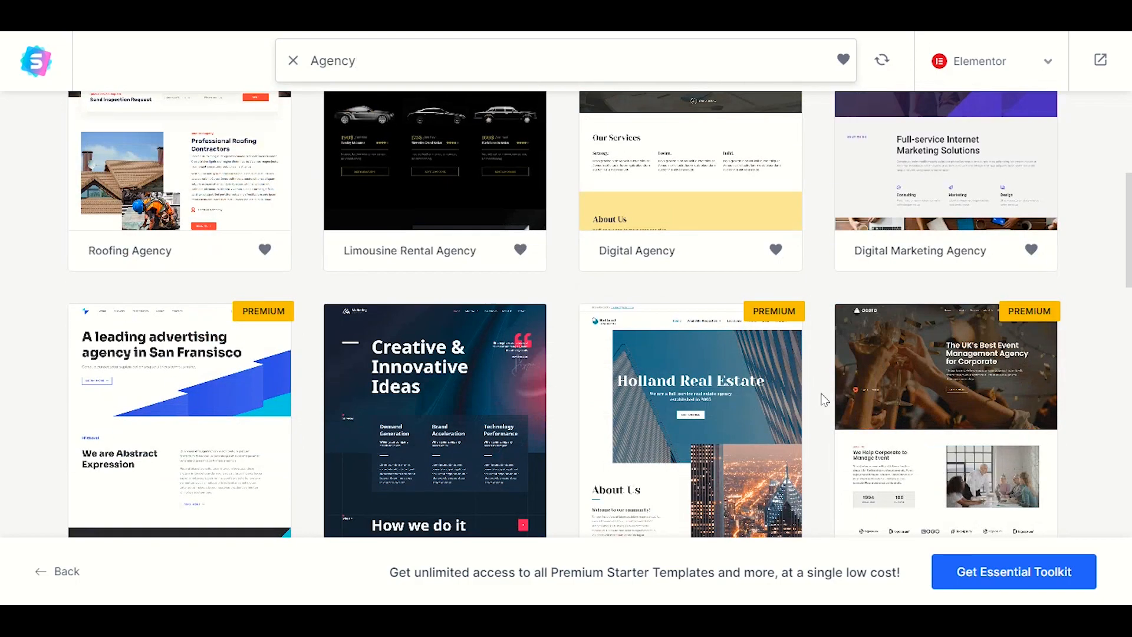
pyautogui.scroll(-3, 823, 399)
pyautogui.scroll(5, 825, 399)
pyautogui.scroll(-5, 825, 400)
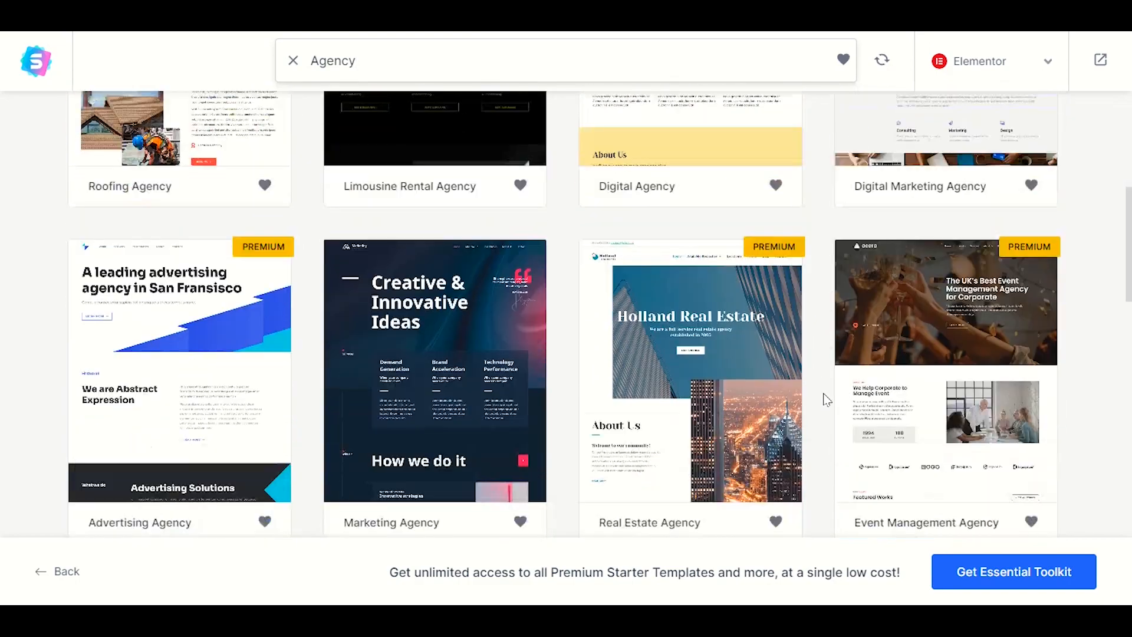
pyautogui.scroll(-3, 825, 400)
pyautogui.scroll(-3, 825, 400)
pyautogui.scroll(12, 824, 401)
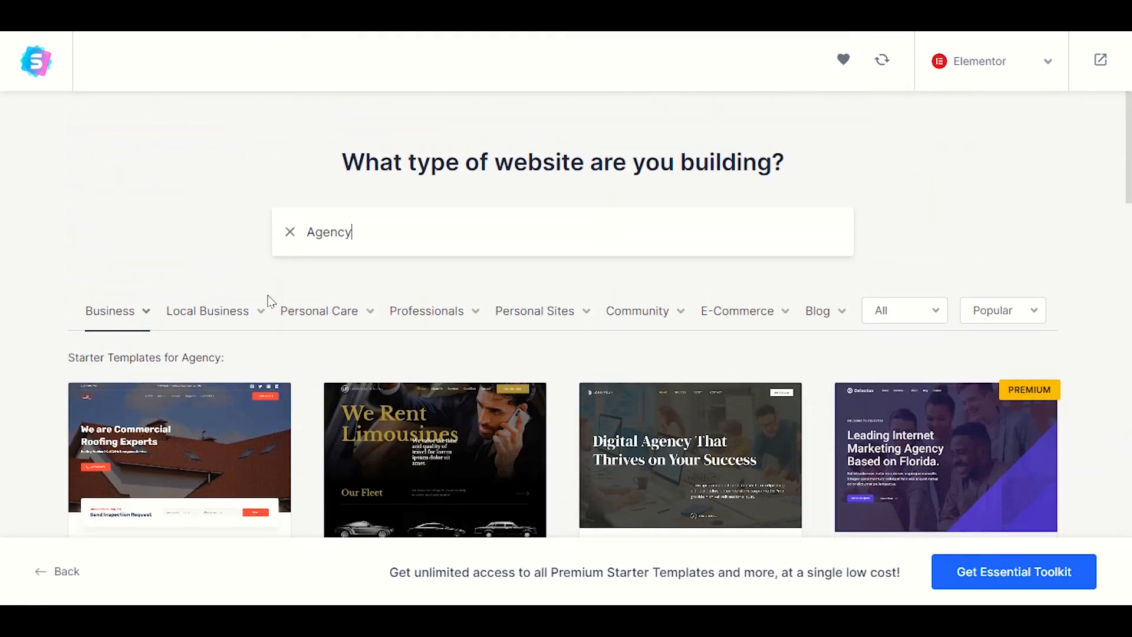
# Step: Clear the Agency filter, show the Finance templates under Professionals, and browse them
pyautogui.click(289, 232)
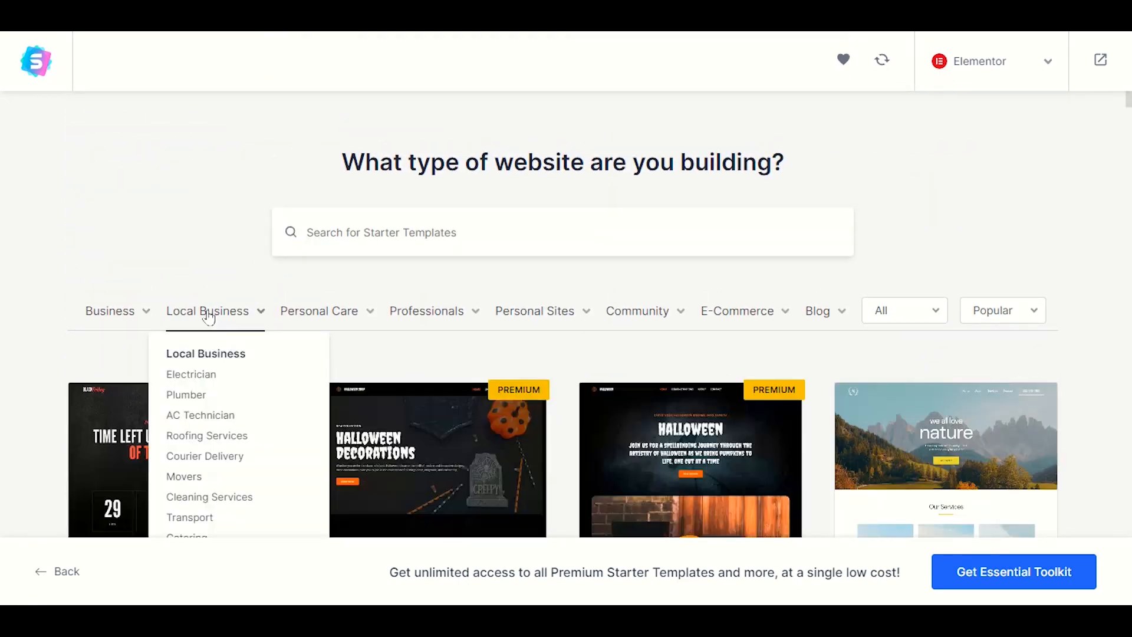
pyautogui.moveTo(466, 313)
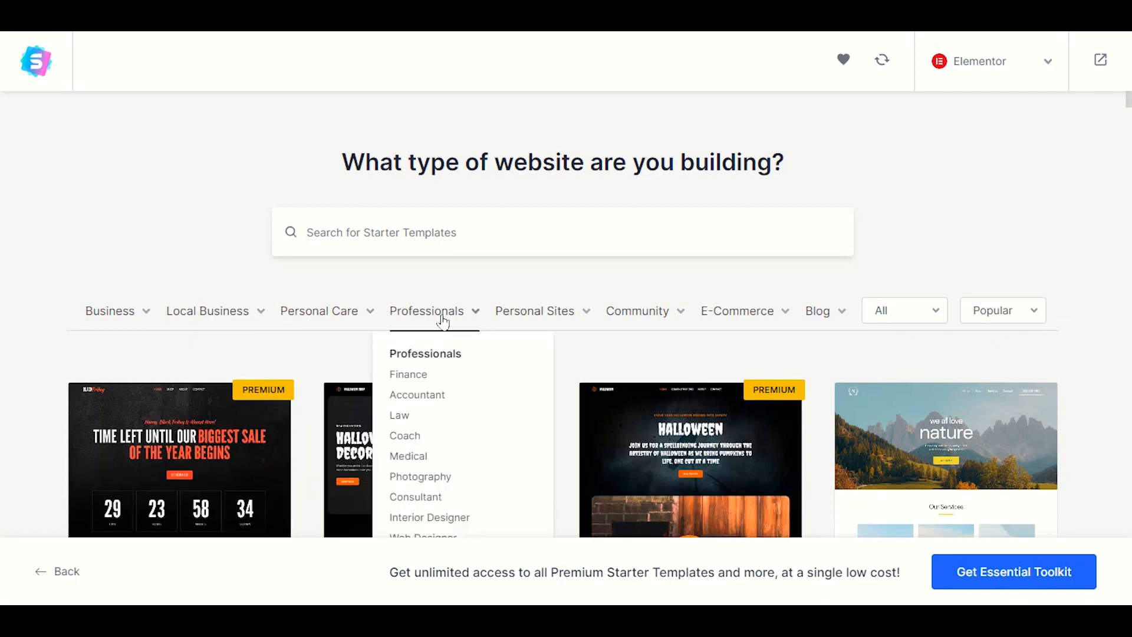
pyautogui.click(413, 385)
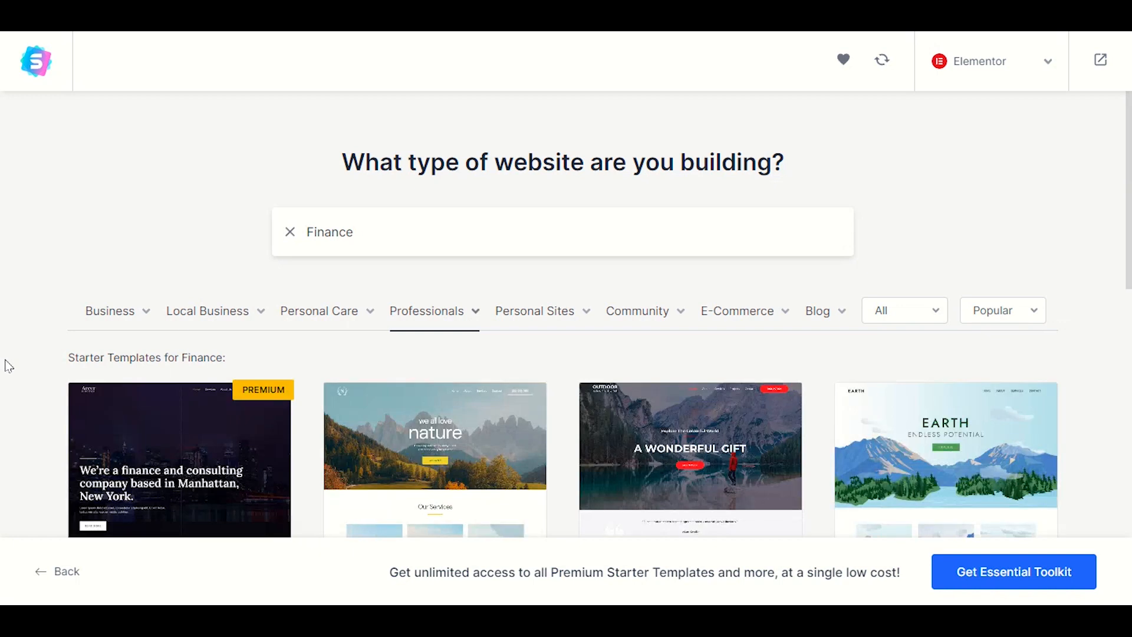
pyautogui.scroll(-4, 3, 366)
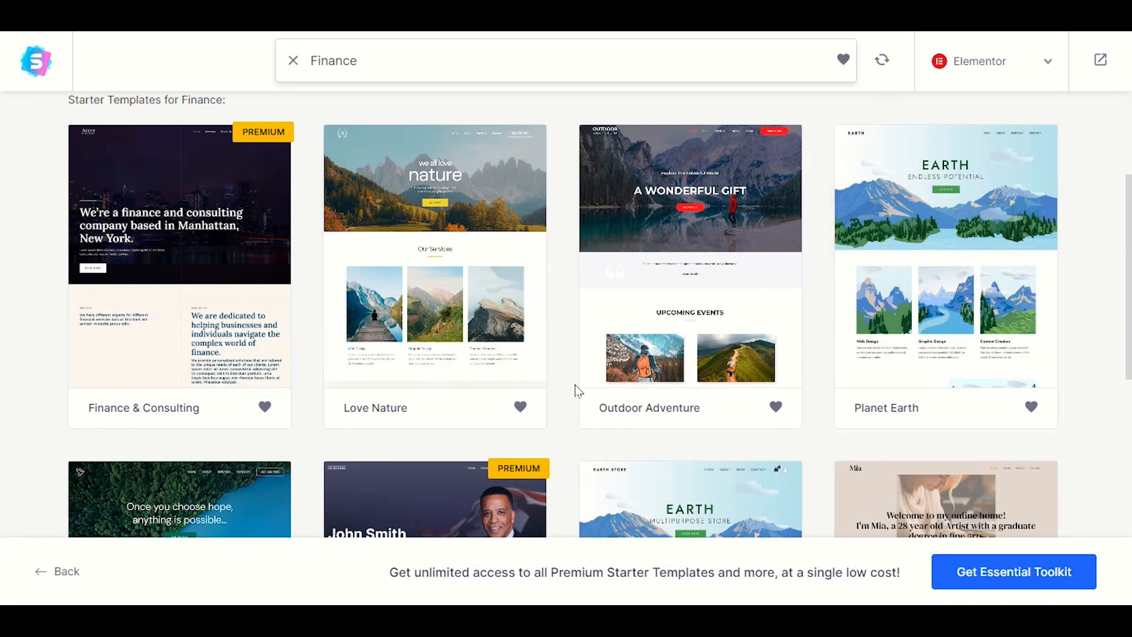
pyautogui.scroll(-3, 575, 384)
pyautogui.scroll(6, 565, 394)
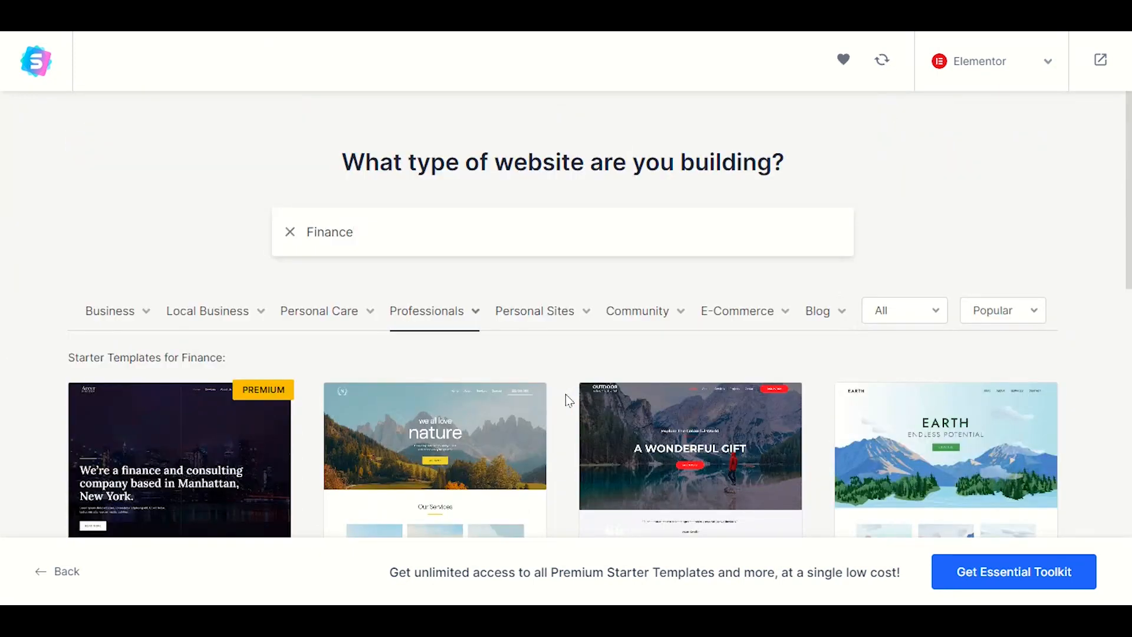
# Step: Filter the starter templates to the Online Shop type under E-Commerce and browse them
pyautogui.moveTo(724, 310)
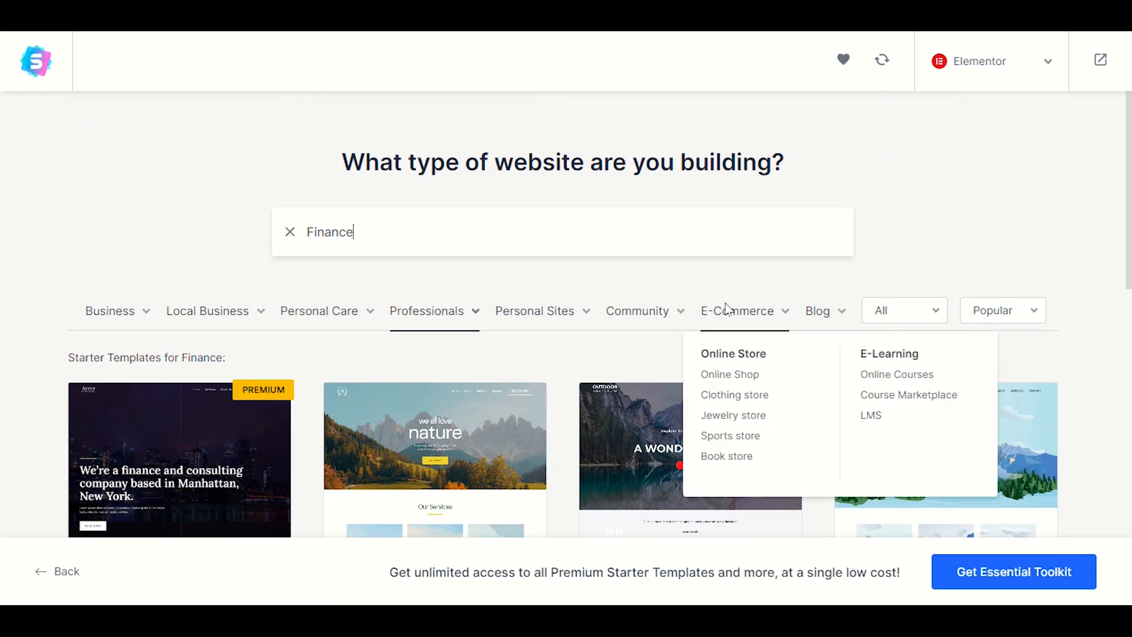
pyautogui.click(740, 380)
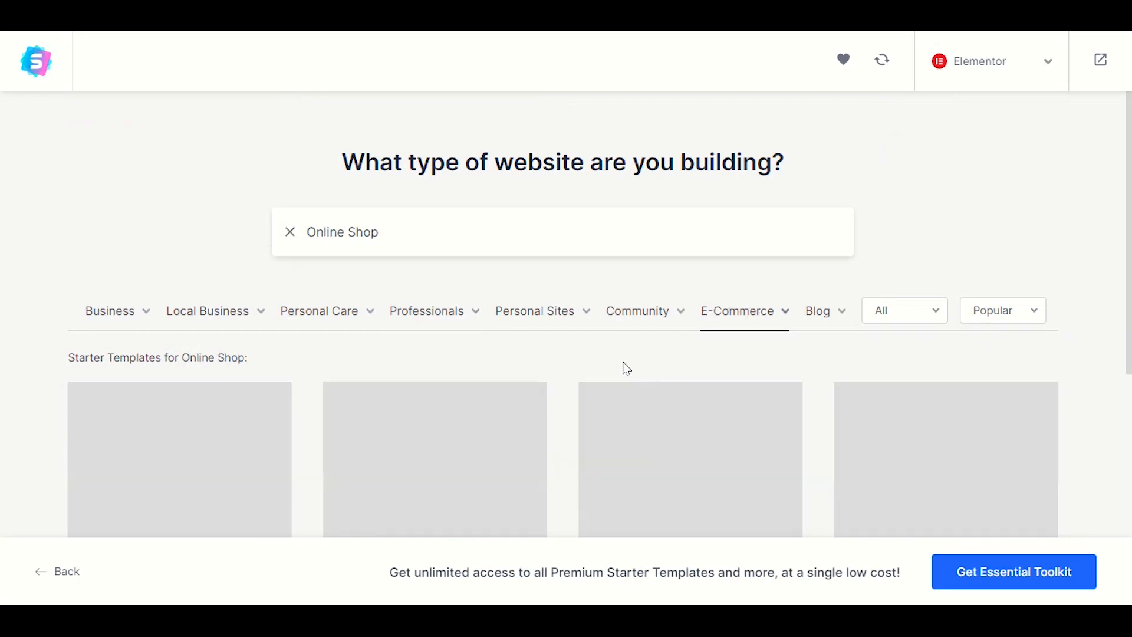
pyautogui.scroll(-3, 569, 361)
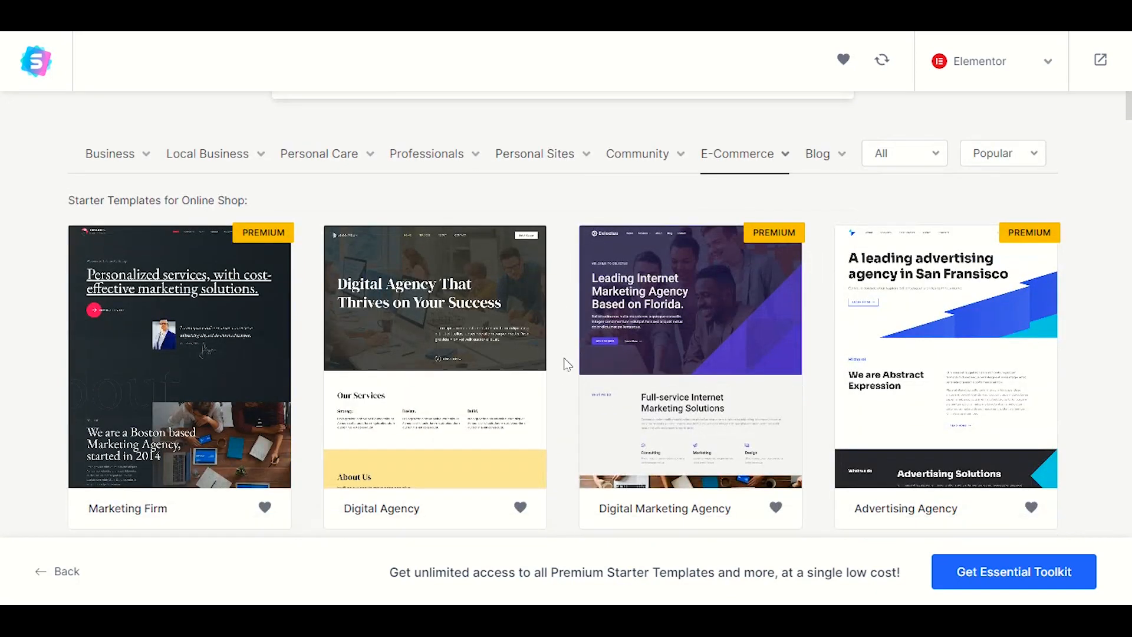
pyautogui.scroll(-3, 564, 363)
# Step: Browse the unfiltered template list and select the Organic Store template for the site
pyautogui.scroll(-4, 566, 369)
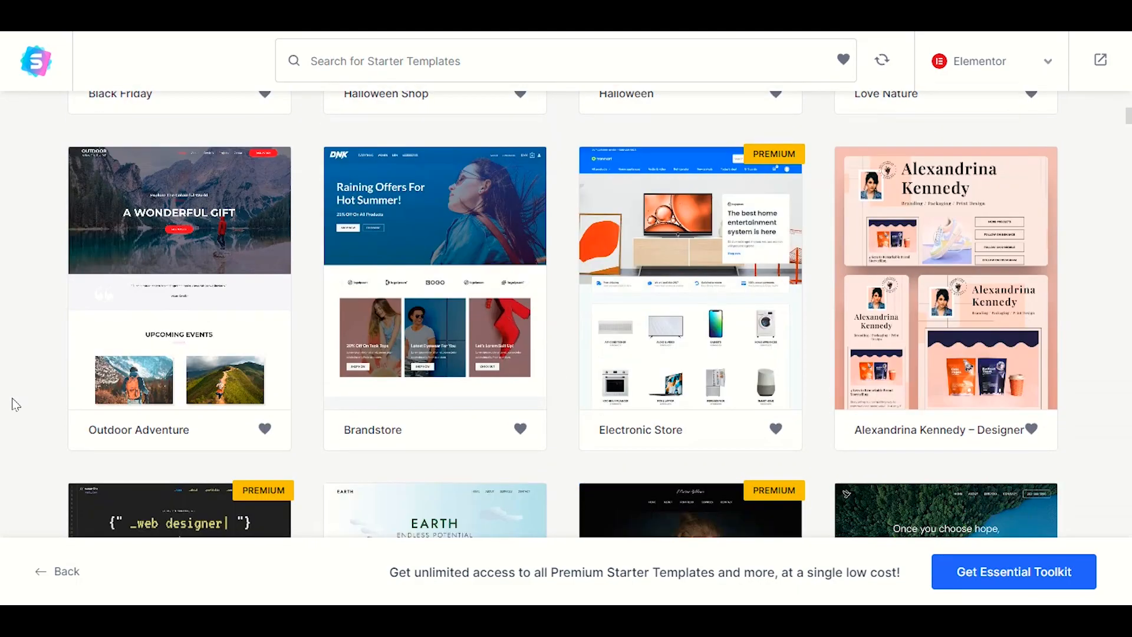
pyautogui.scroll(-3, 15, 406)
pyautogui.scroll(-4, 20, 407)
pyautogui.scroll(-5, 24, 411)
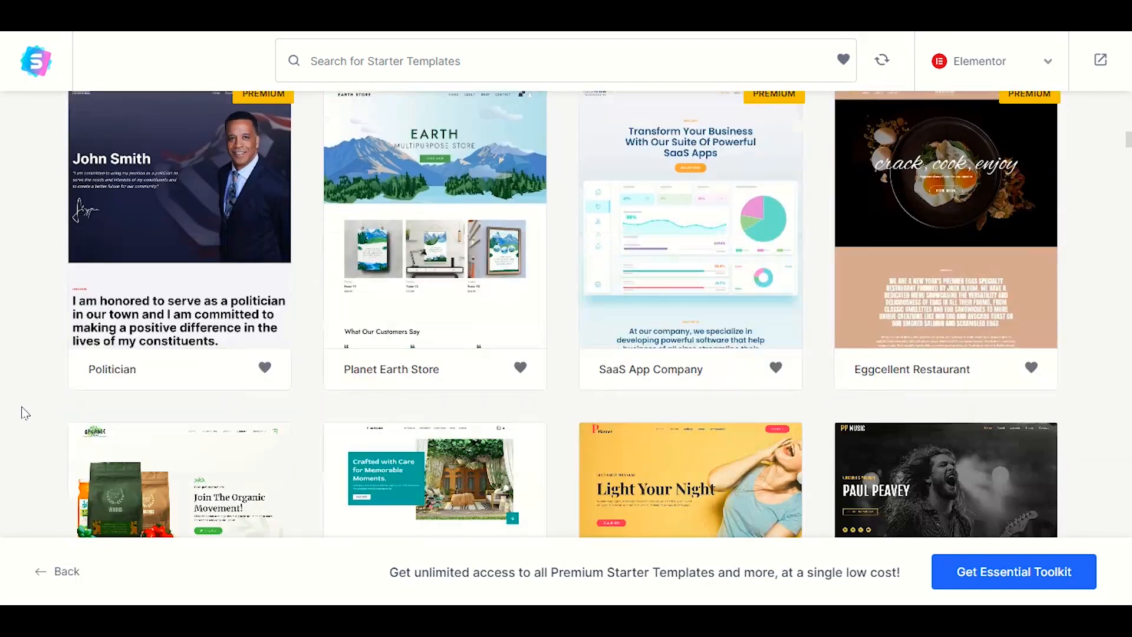
pyautogui.scroll(-5, 24, 413)
pyautogui.scroll(2, 23, 411)
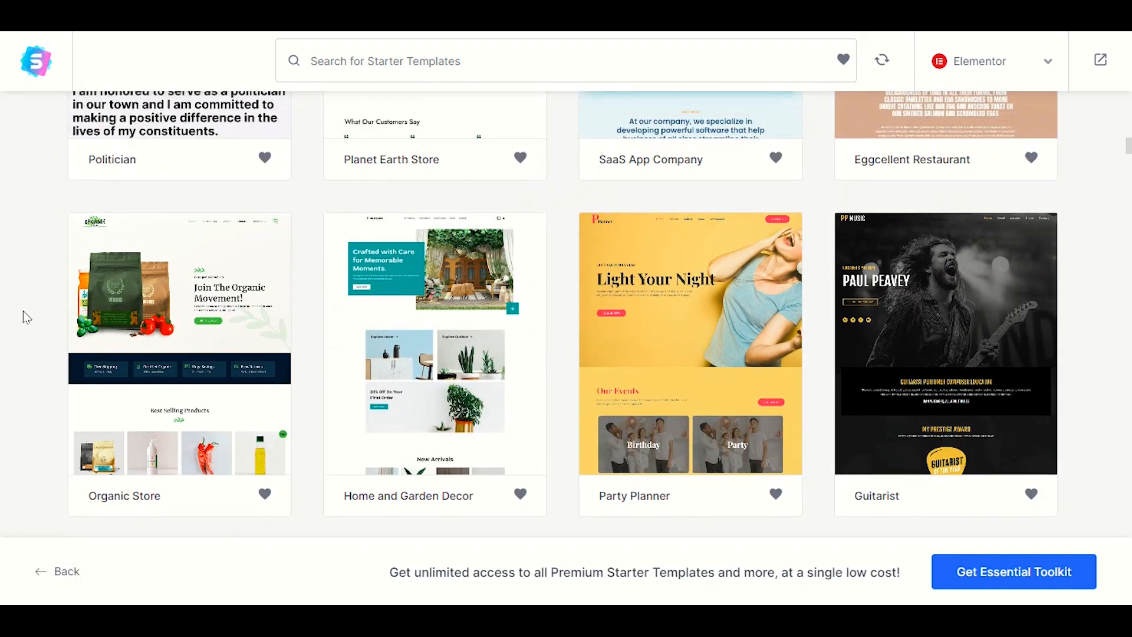
pyautogui.scroll(-3, 23, 316)
pyautogui.scroll(3, 12, 425)
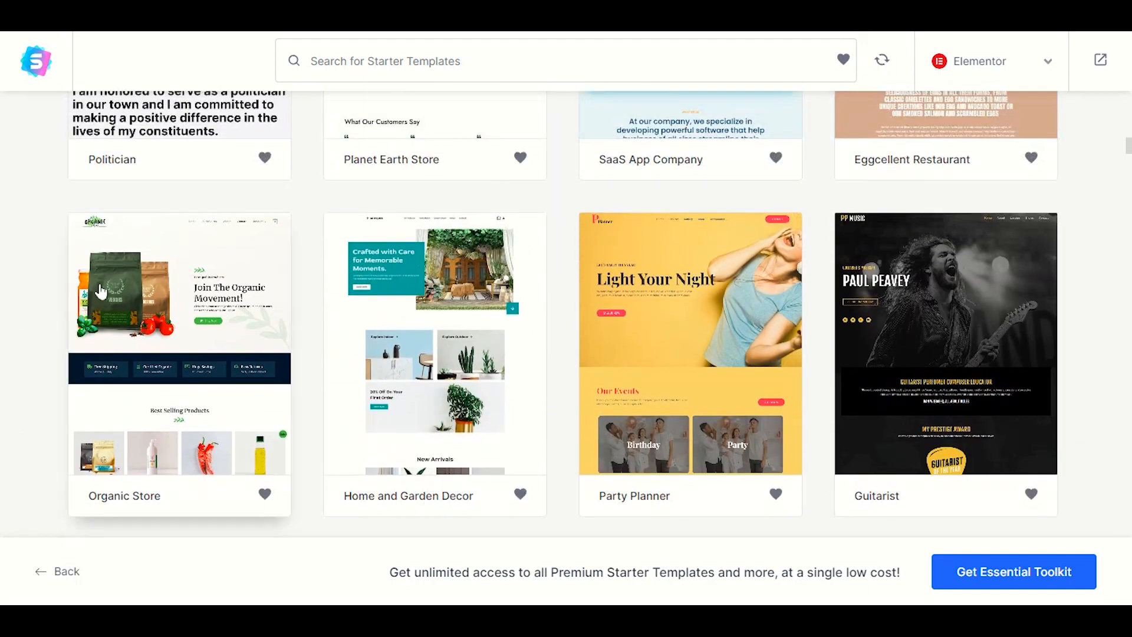
pyautogui.click(177, 337)
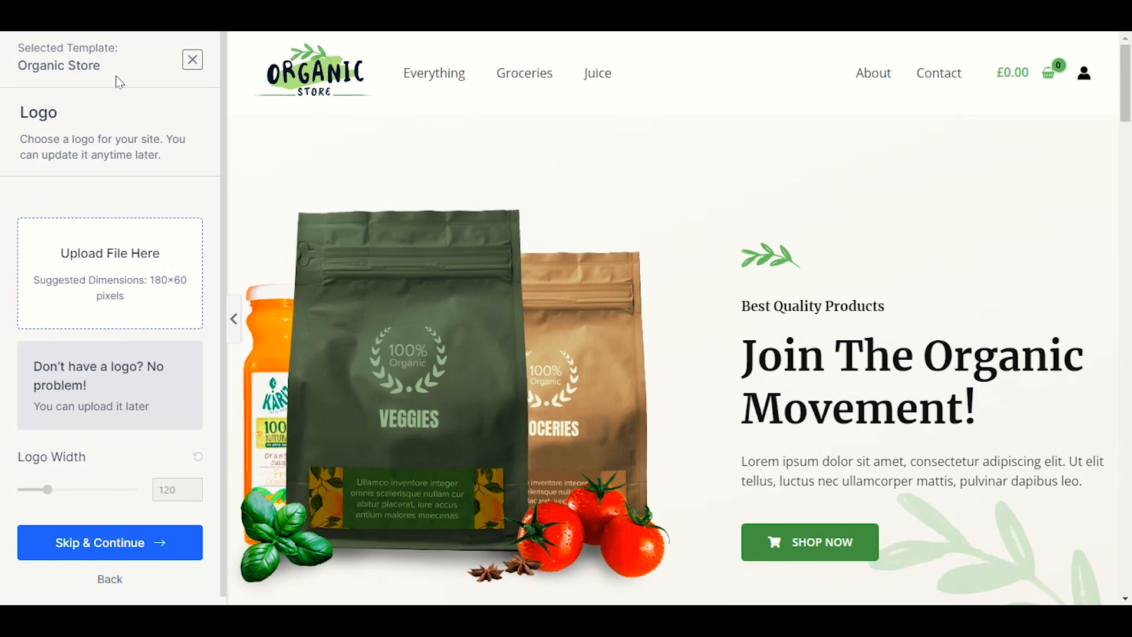
# Step: Upload the Black_Elegant_Monoline_Letter_L_Logo PNG from Downloads as the site logo, and set the logo width to 133
pyautogui.click(122, 282)
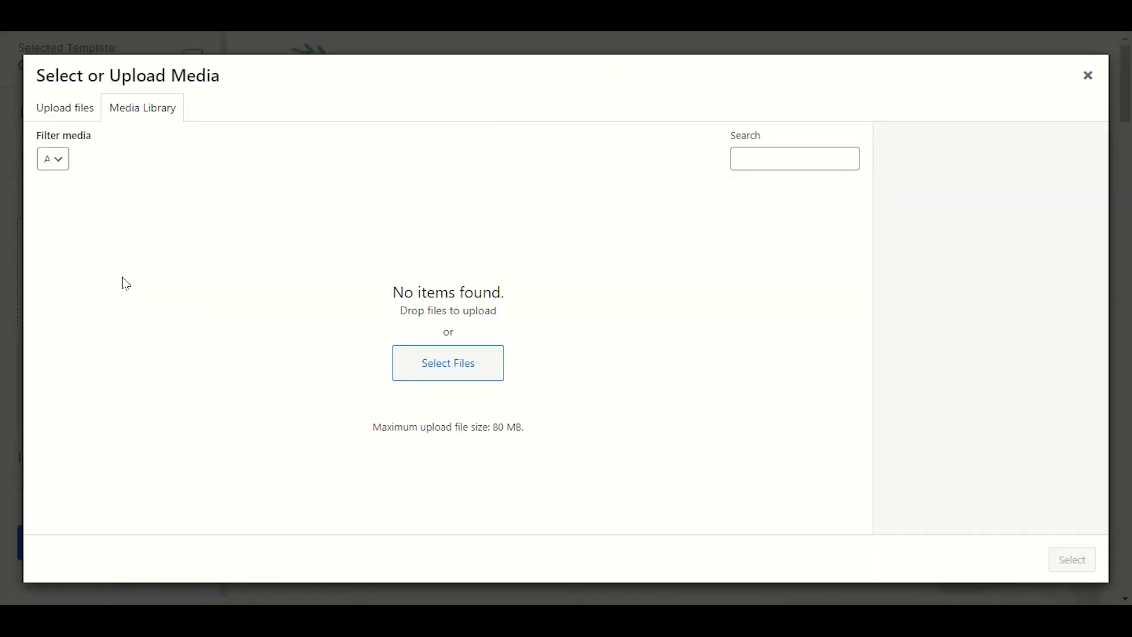
pyautogui.click(89, 109)
pyautogui.click(561, 329)
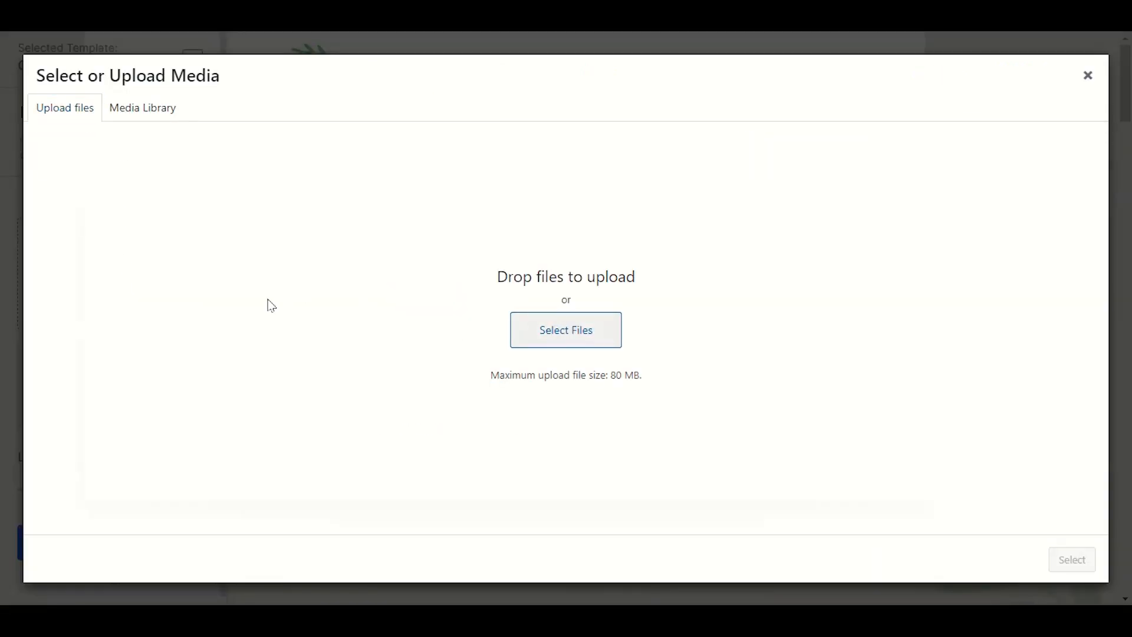
pyautogui.click(89, 310)
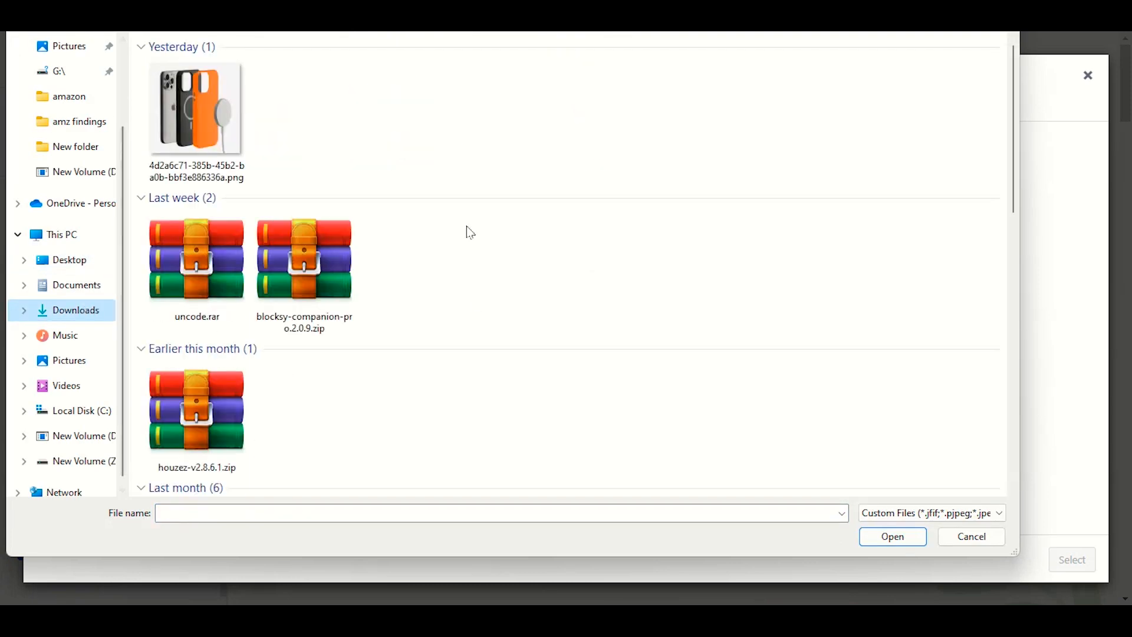
pyautogui.scroll(-5, 424, 239)
pyautogui.click(736, 263)
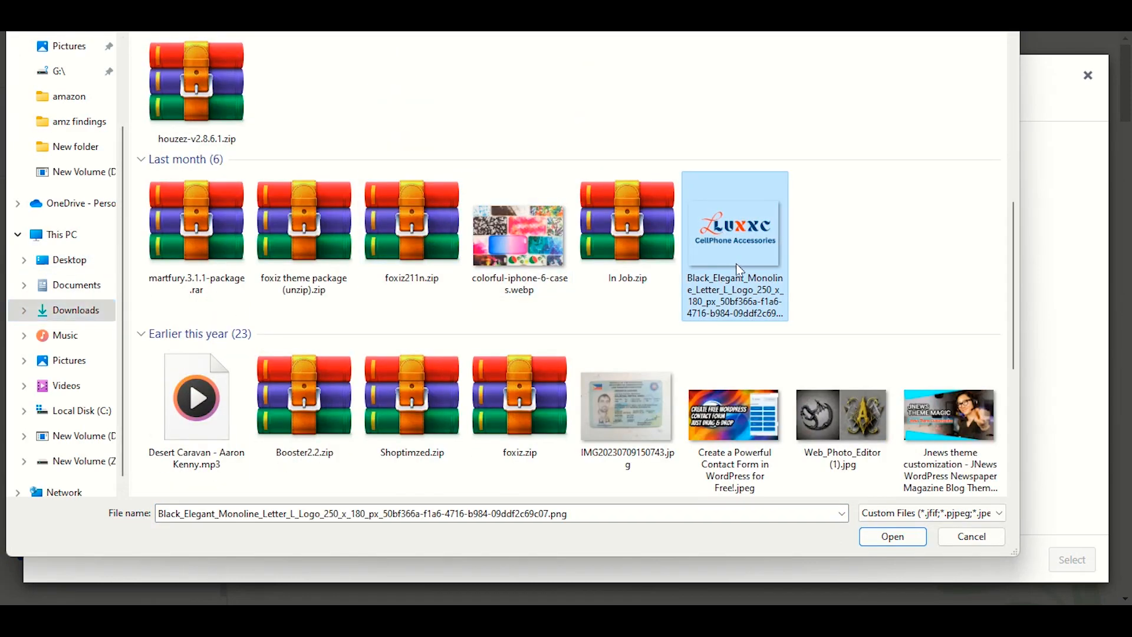
pyautogui.doubleClick(736, 263)
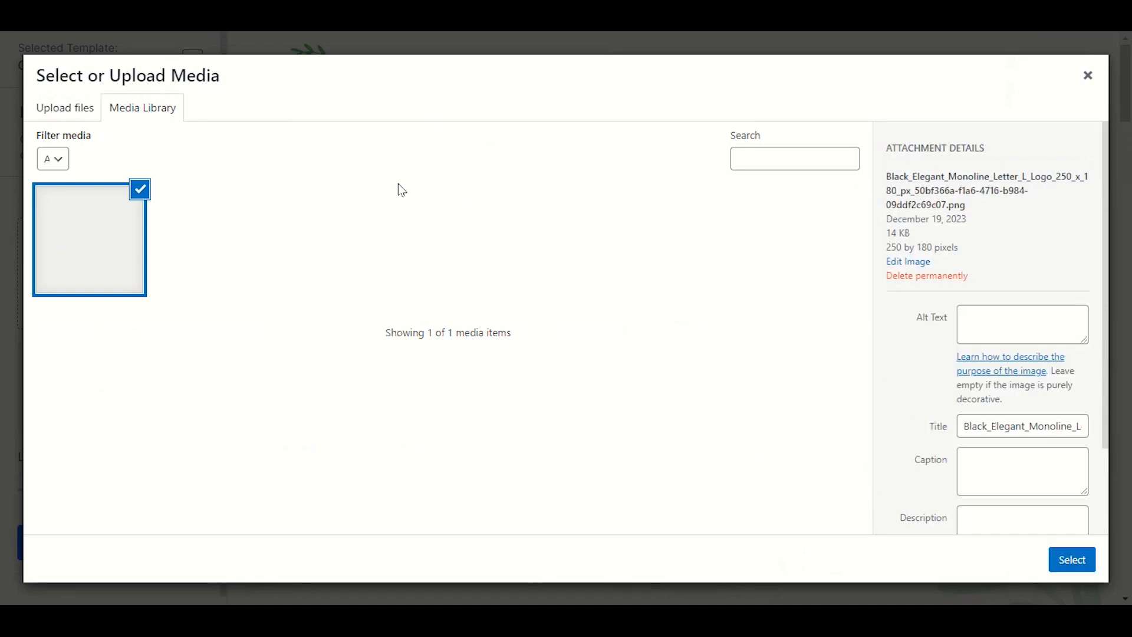
pyautogui.click(1073, 560)
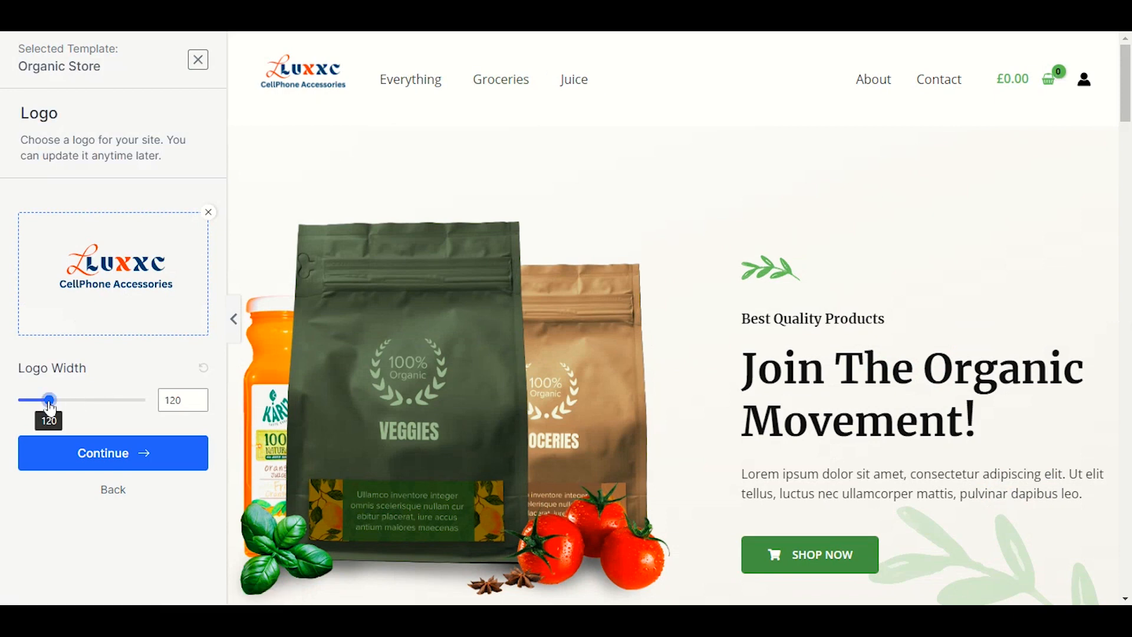
pyautogui.moveTo(49, 404); pyautogui.dragTo(54, 405)
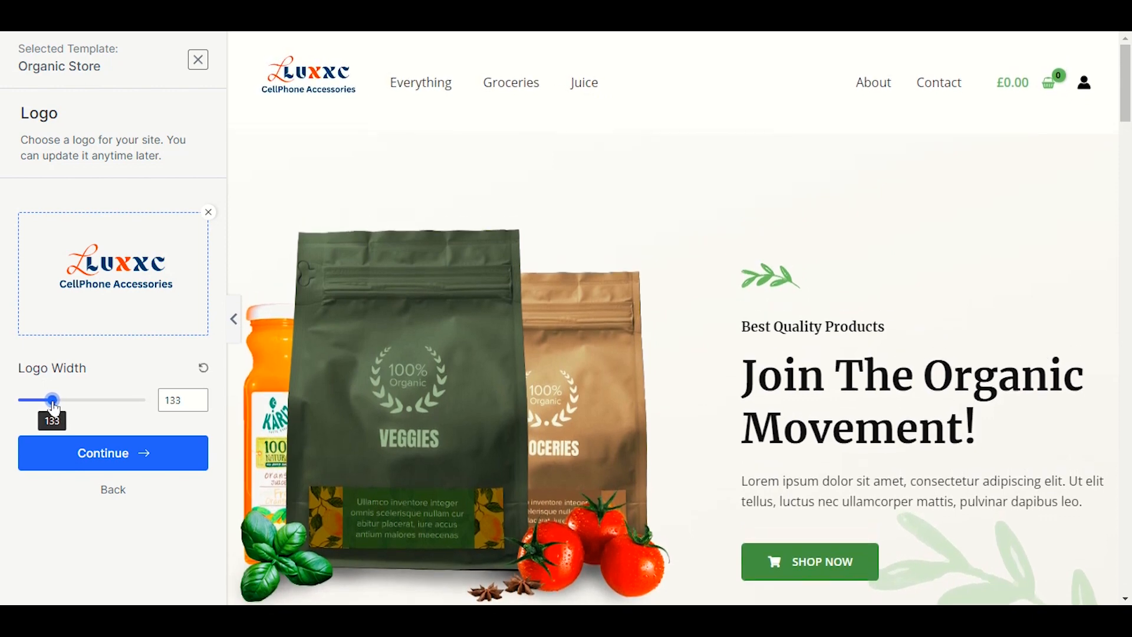
pyautogui.click(121, 460)
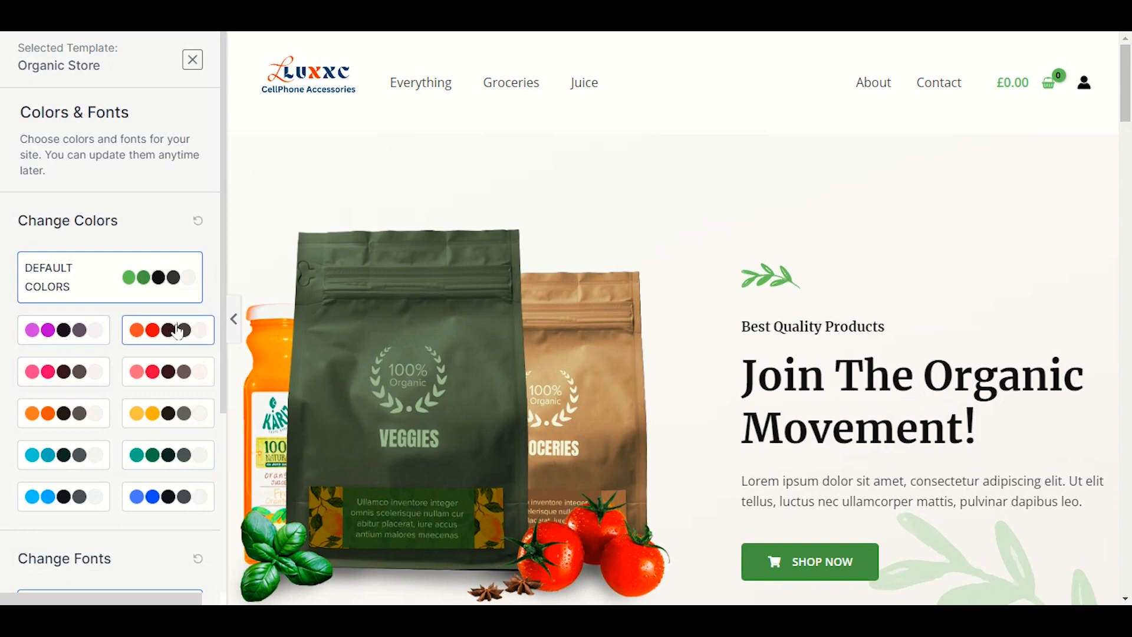
# Step: Apply the coral and red color palette and the Poppins / Lato font pair to the template
pyautogui.click(177, 331)
pyautogui.click(171, 382)
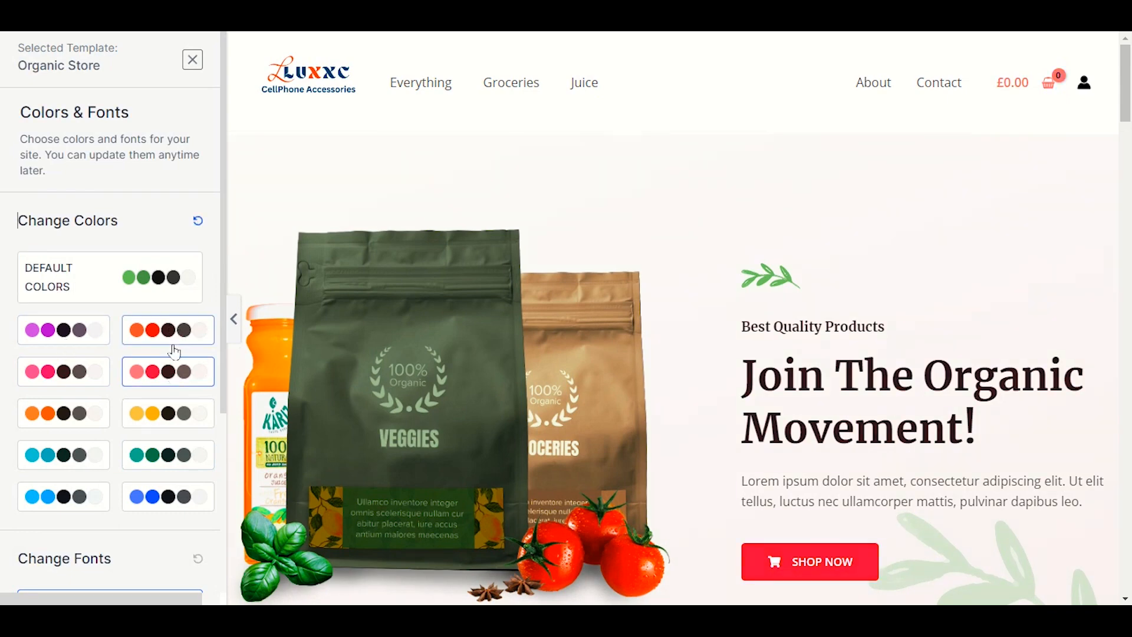
pyautogui.click(175, 340)
pyautogui.click(170, 370)
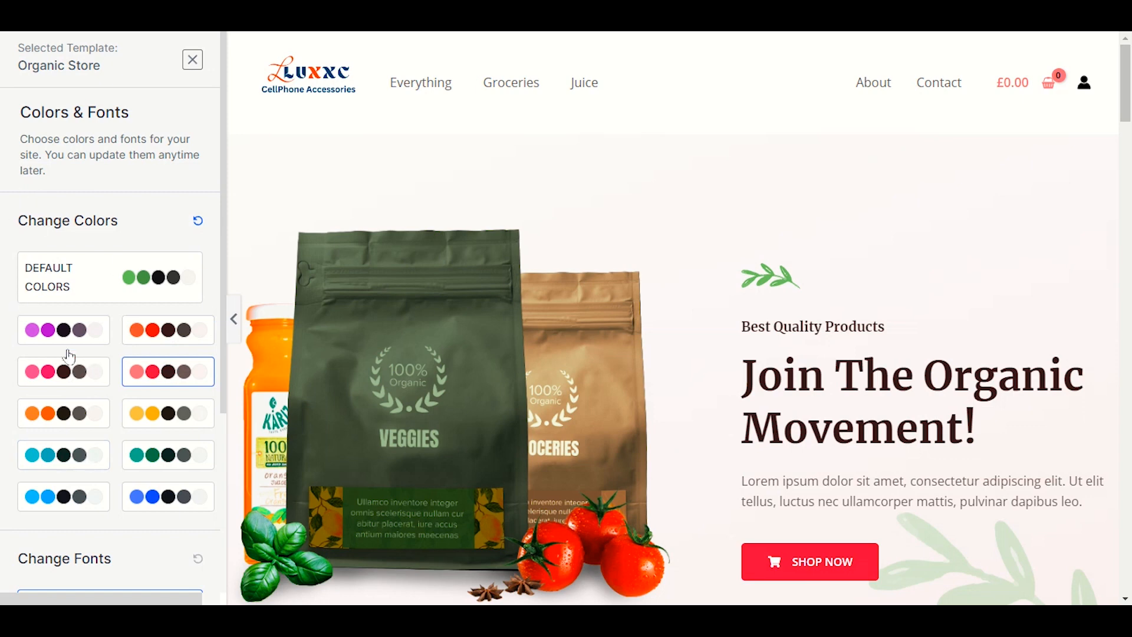
pyautogui.scroll(-4, 74, 343)
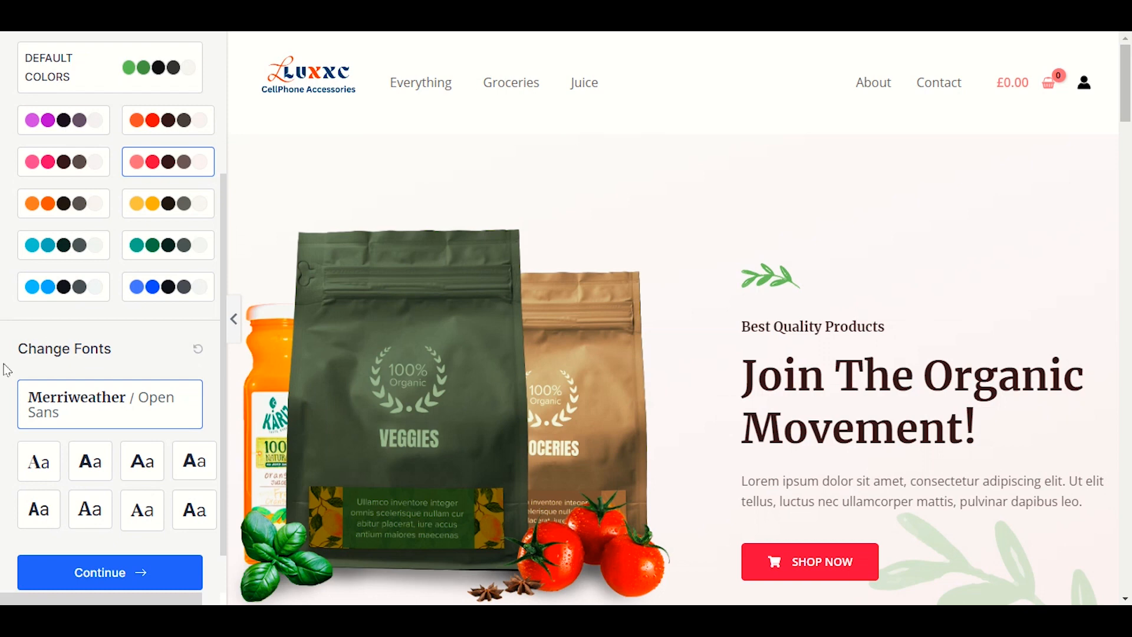
pyautogui.click(100, 467)
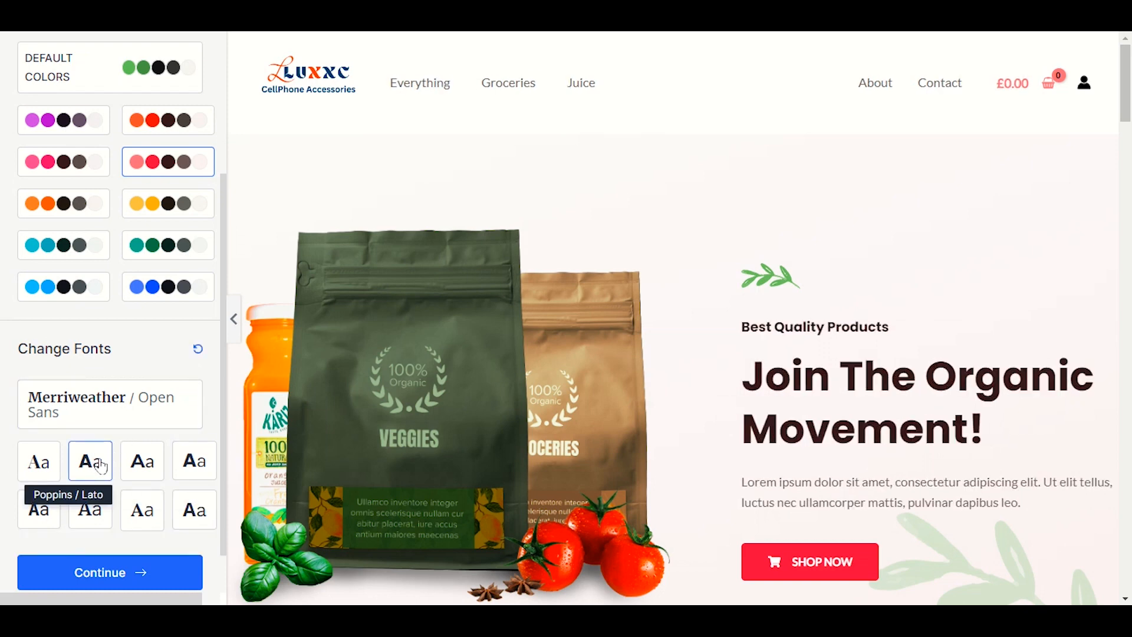
# Step: Accept the design choices and start building the website with the default advanced import options
pyautogui.click(132, 571)
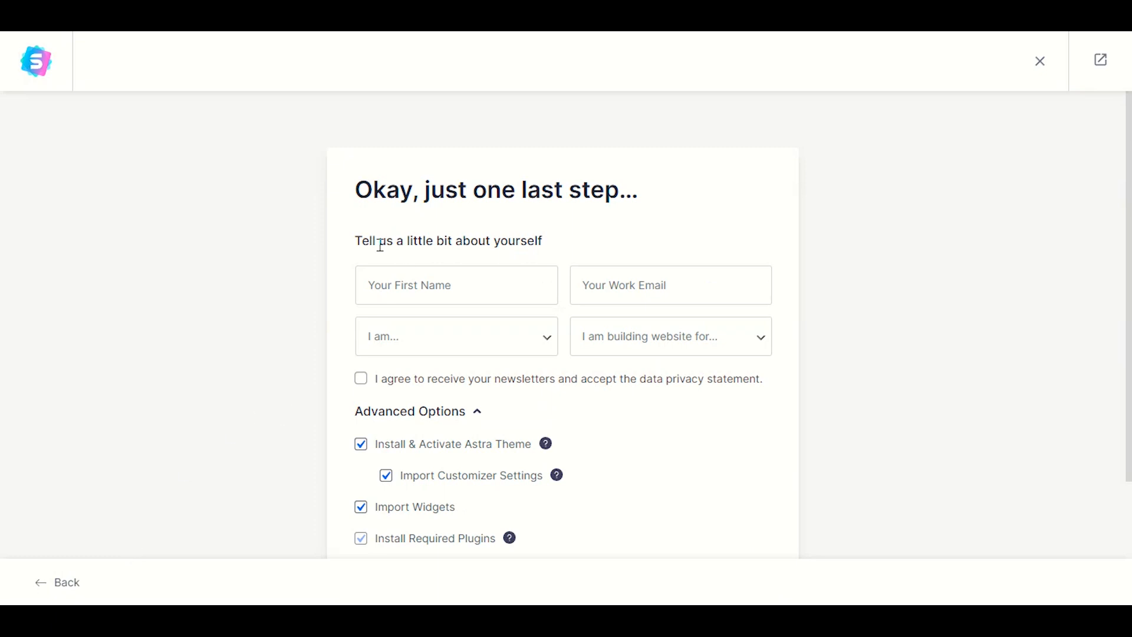
pyautogui.scroll(-3, 380, 245)
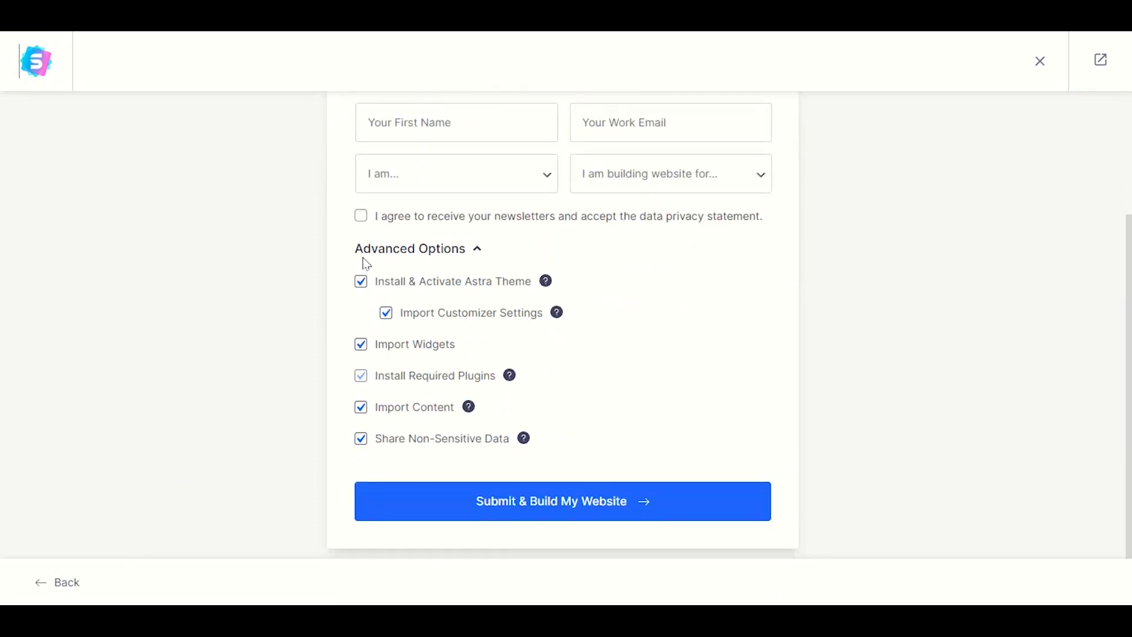
pyautogui.click(556, 515)
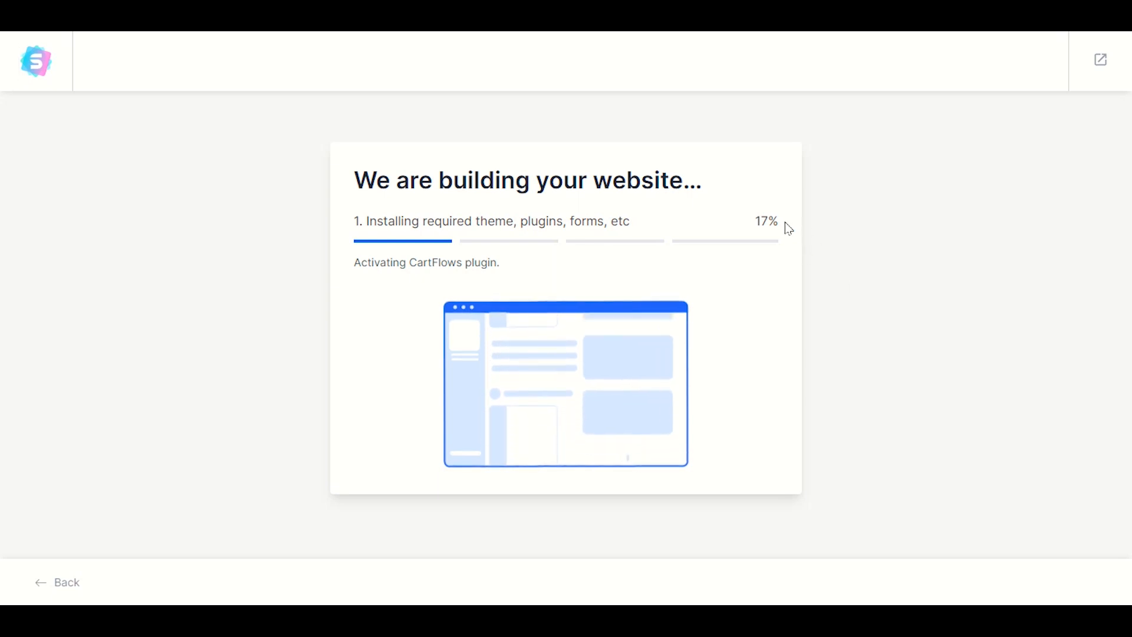
pyautogui.moveTo(783, 226); pyautogui.dragTo(757, 223)
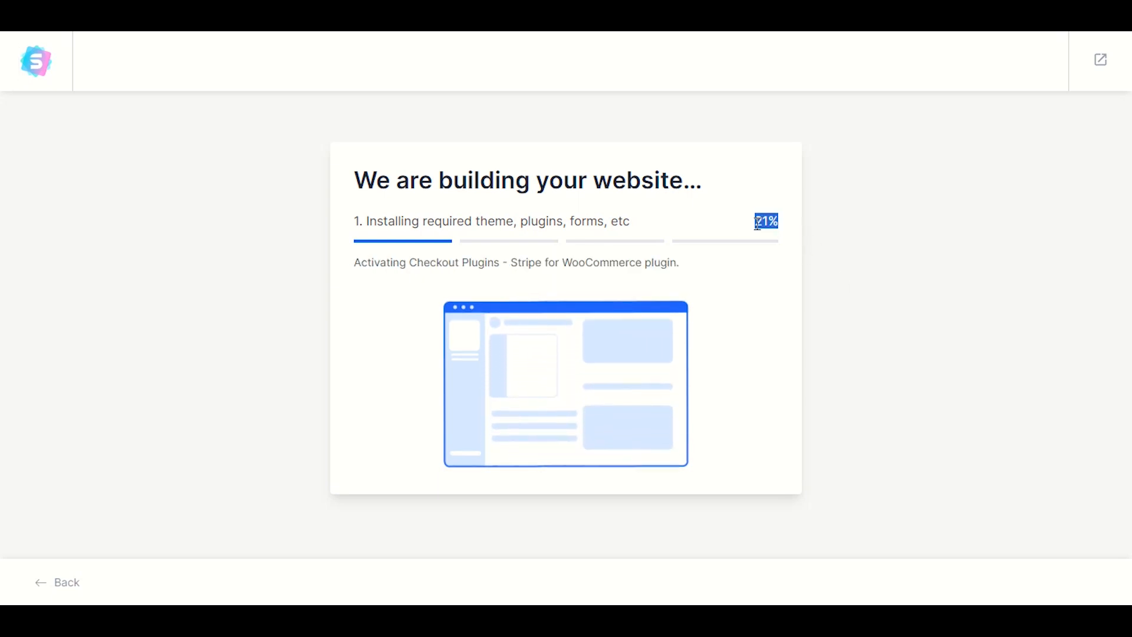
pyautogui.click(757, 224)
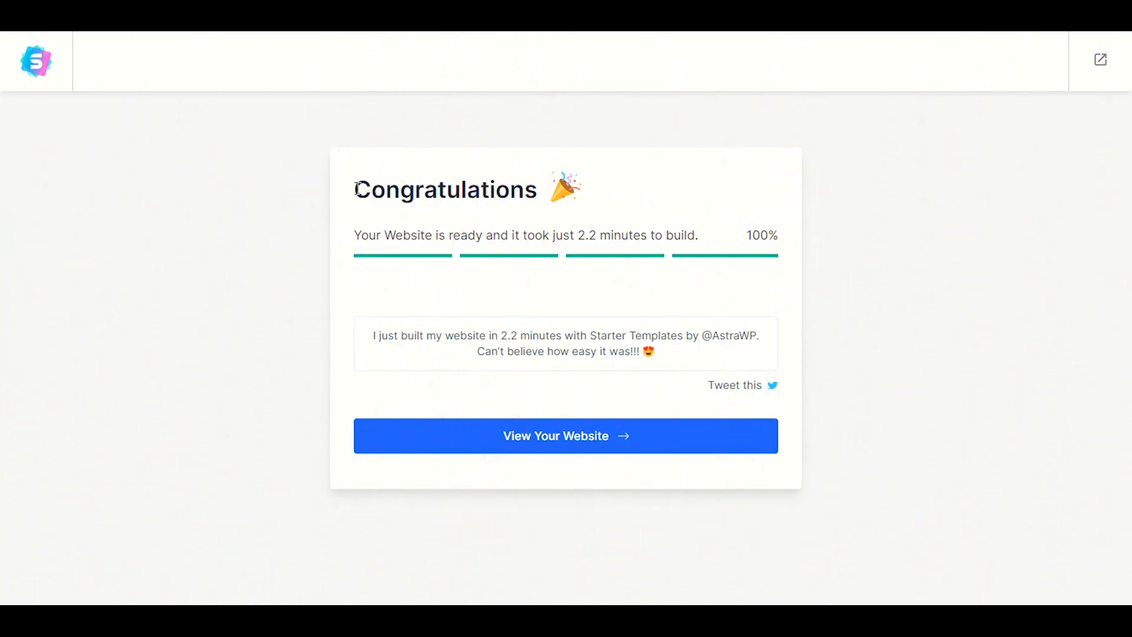
pyautogui.moveTo(356, 239); pyautogui.dragTo(786, 240)
pyautogui.click(867, 250)
# Step: Open the finished website and examine the home page's hero, product, promotion, review and footer sections
pyautogui.click(600, 437)
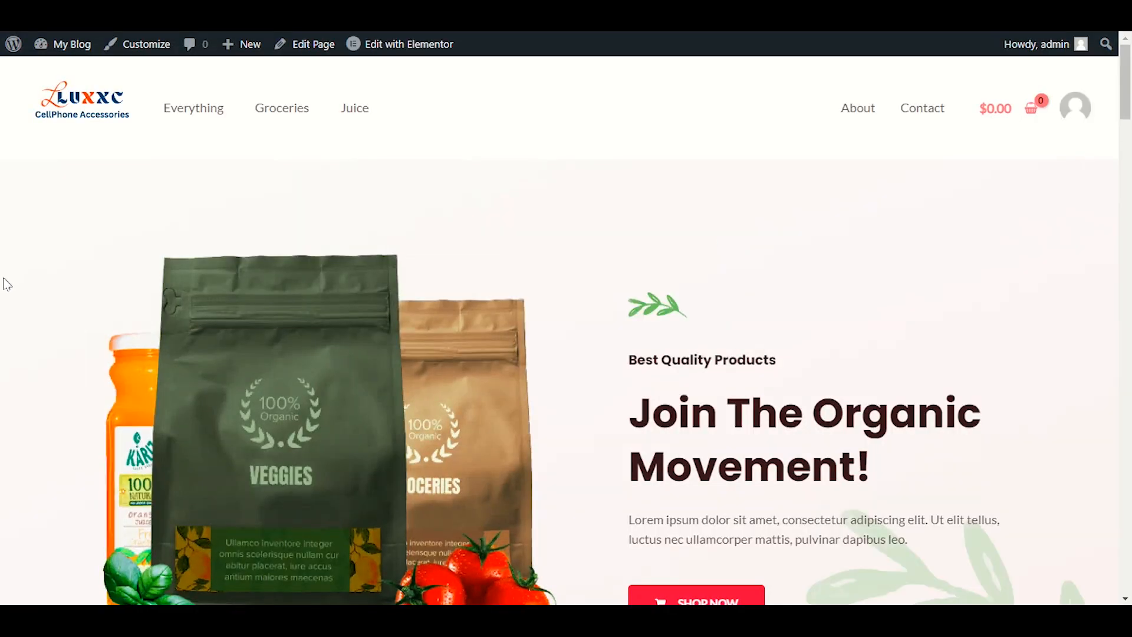
pyautogui.scroll(-2, 12, 283)
pyautogui.scroll(-18, 38, 278)
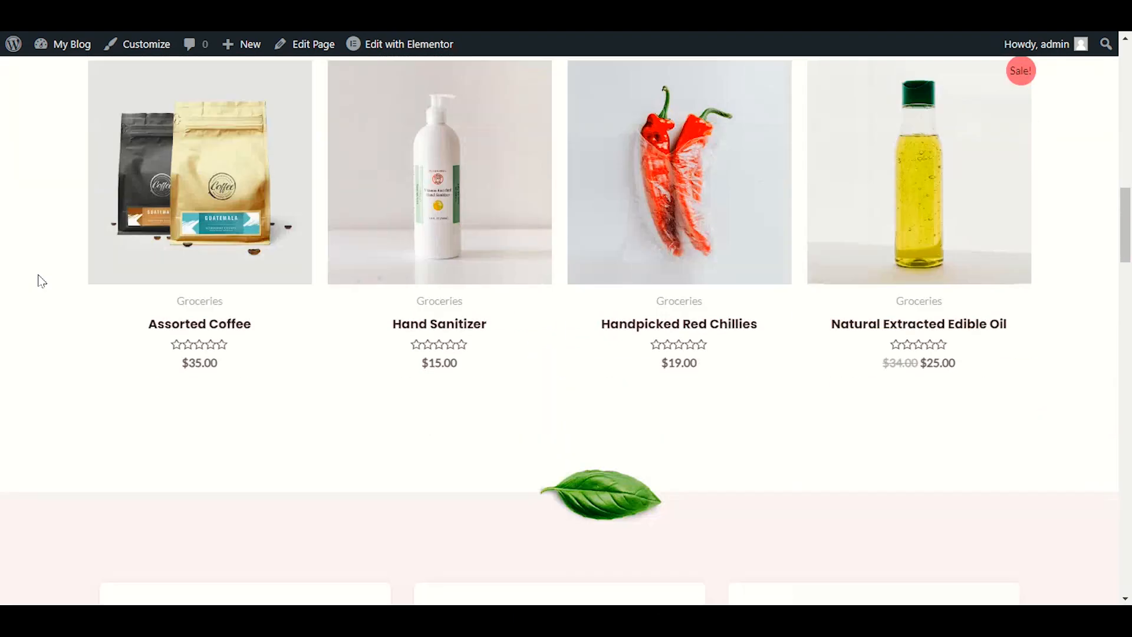
pyautogui.scroll(-18, 41, 281)
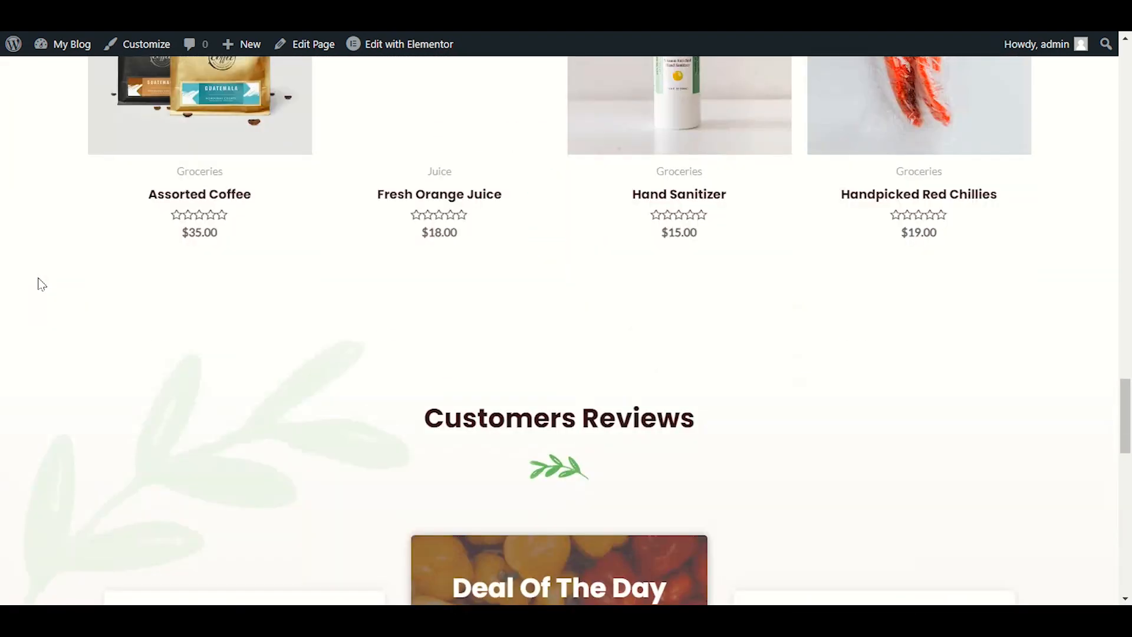
pyautogui.scroll(-11, 41, 284)
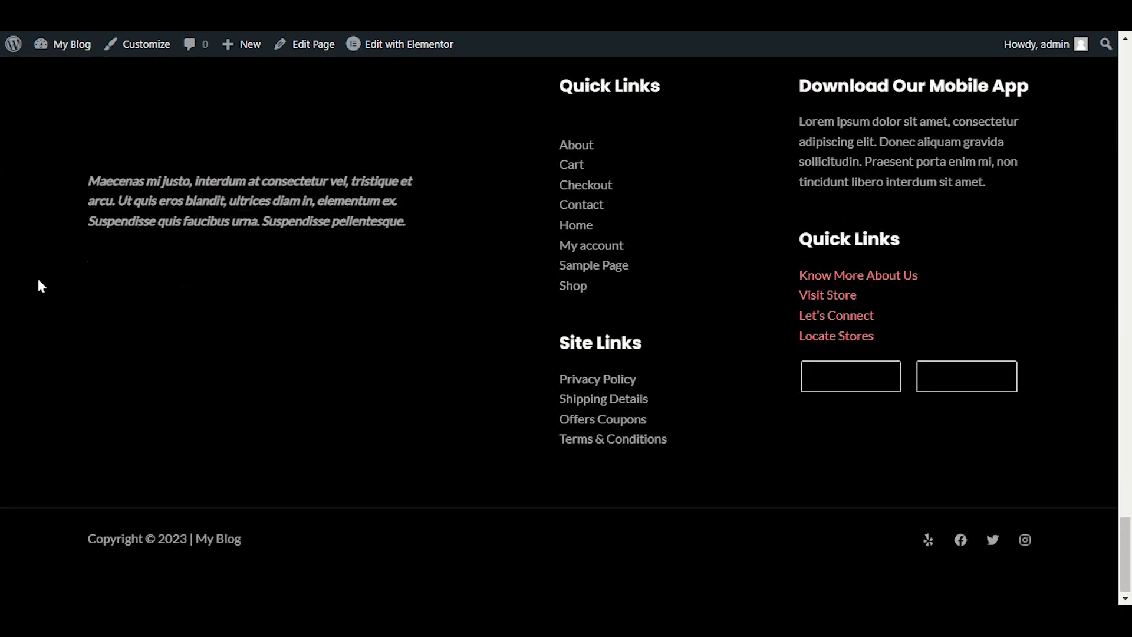
pyautogui.scroll(8, 42, 287)
pyautogui.scroll(20, 39, 281)
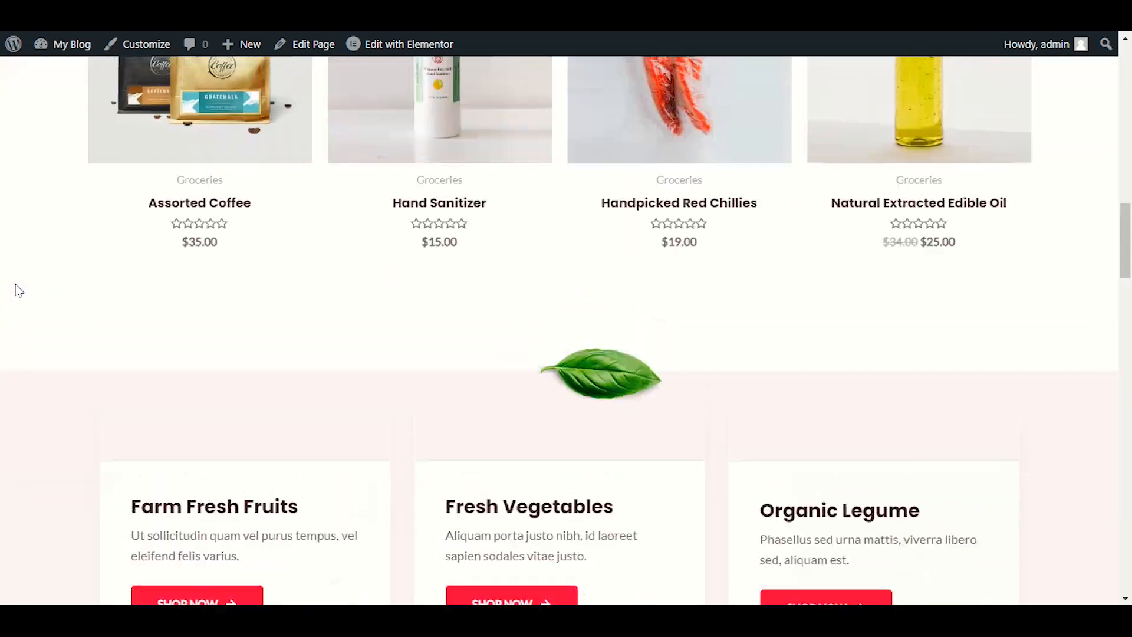
pyautogui.scroll(8, 16, 290)
pyautogui.scroll(-14, 12, 290)
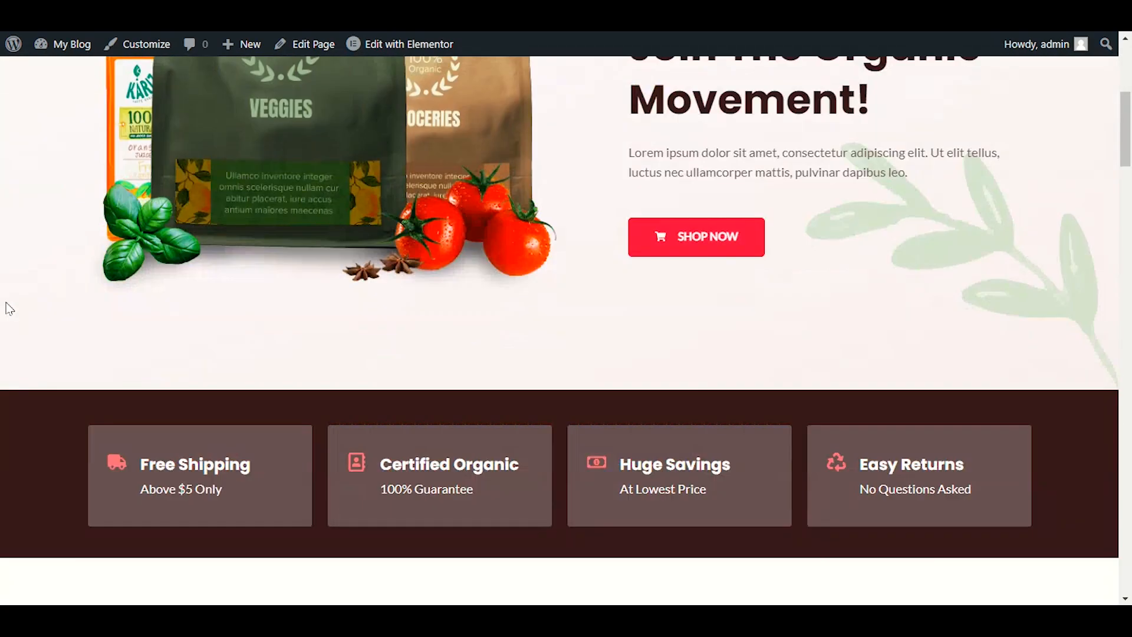
pyautogui.scroll(-20, 9, 310)
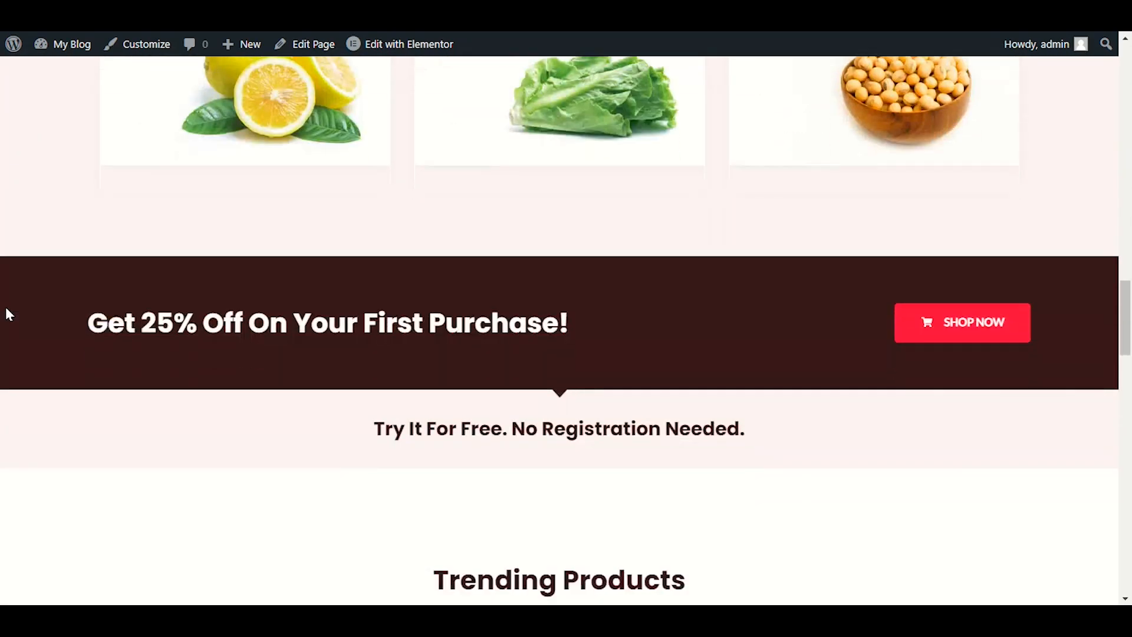
pyautogui.scroll(-6, 7, 314)
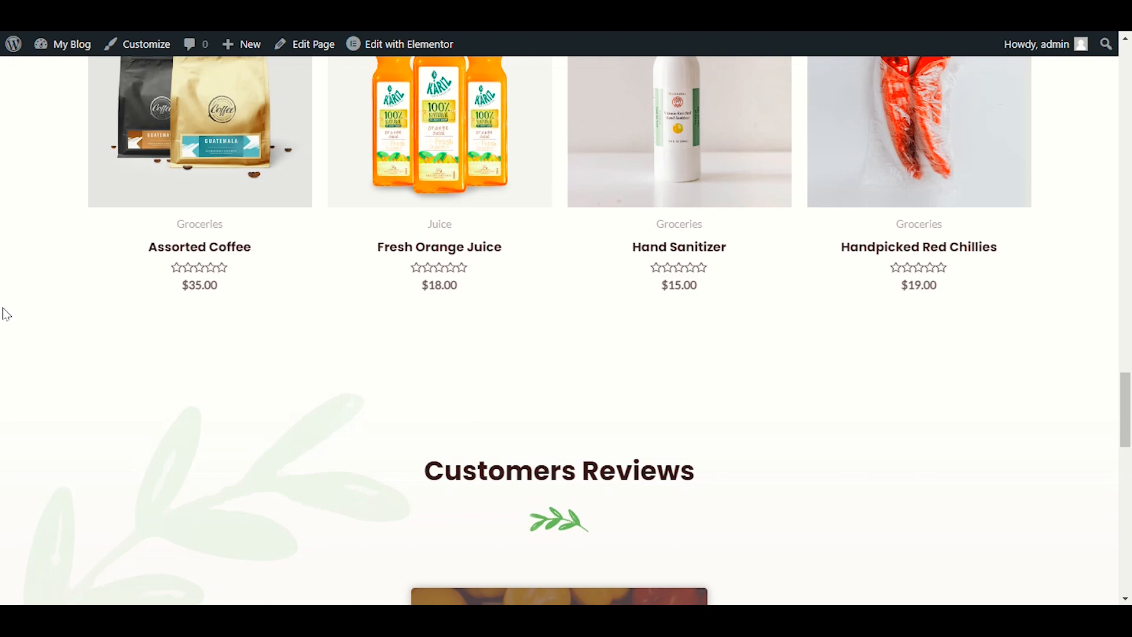
pyautogui.scroll(10, 6, 314)
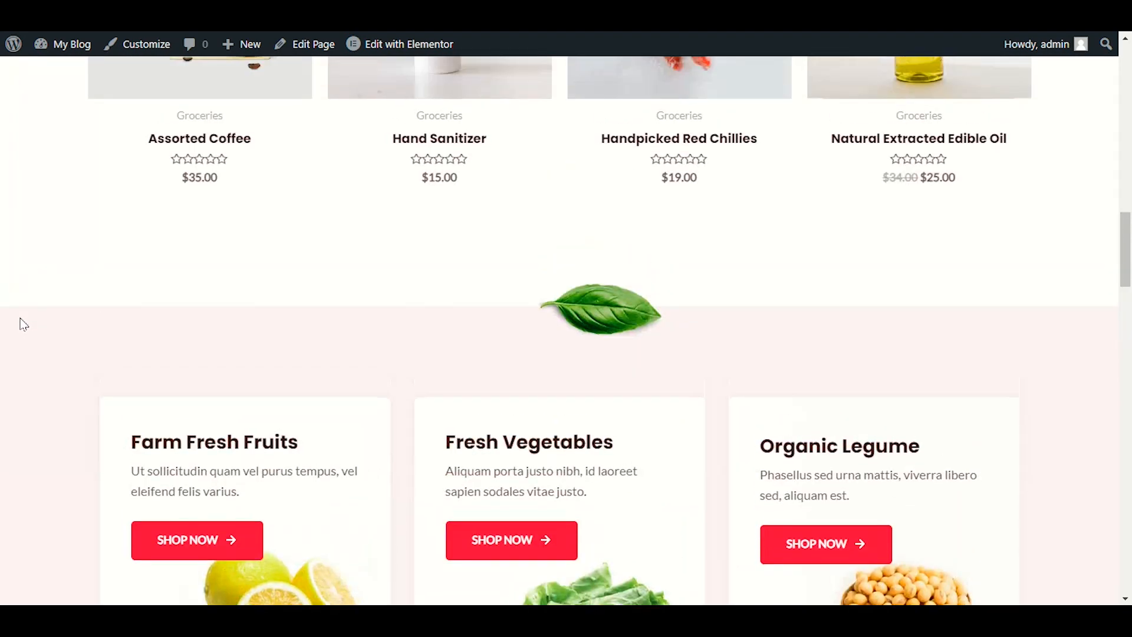
pyautogui.scroll(10, 22, 324)
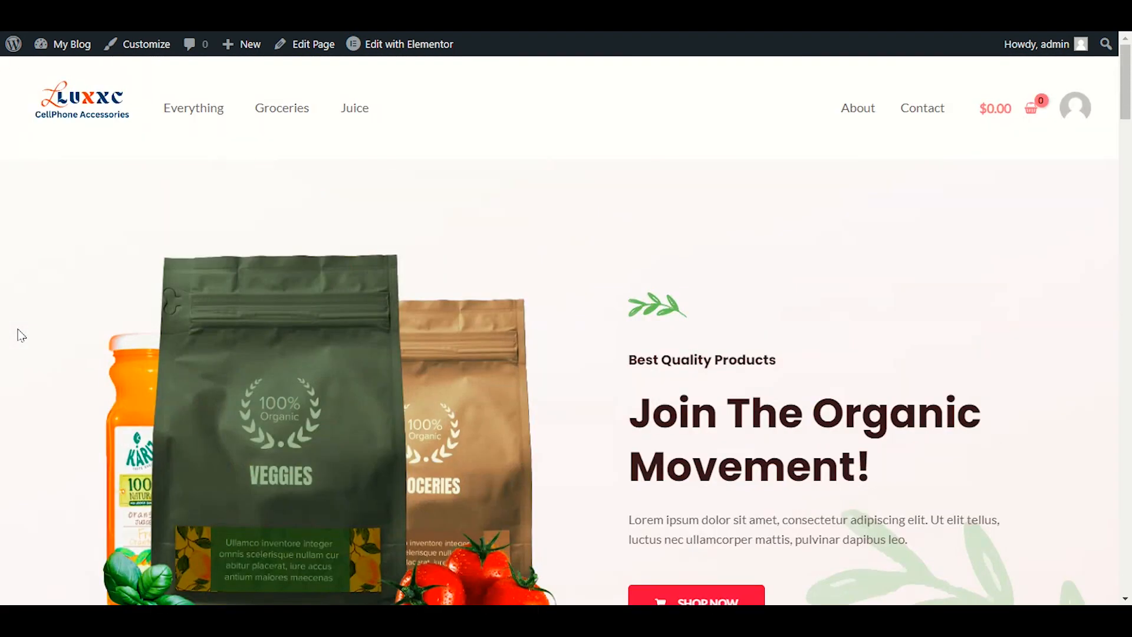